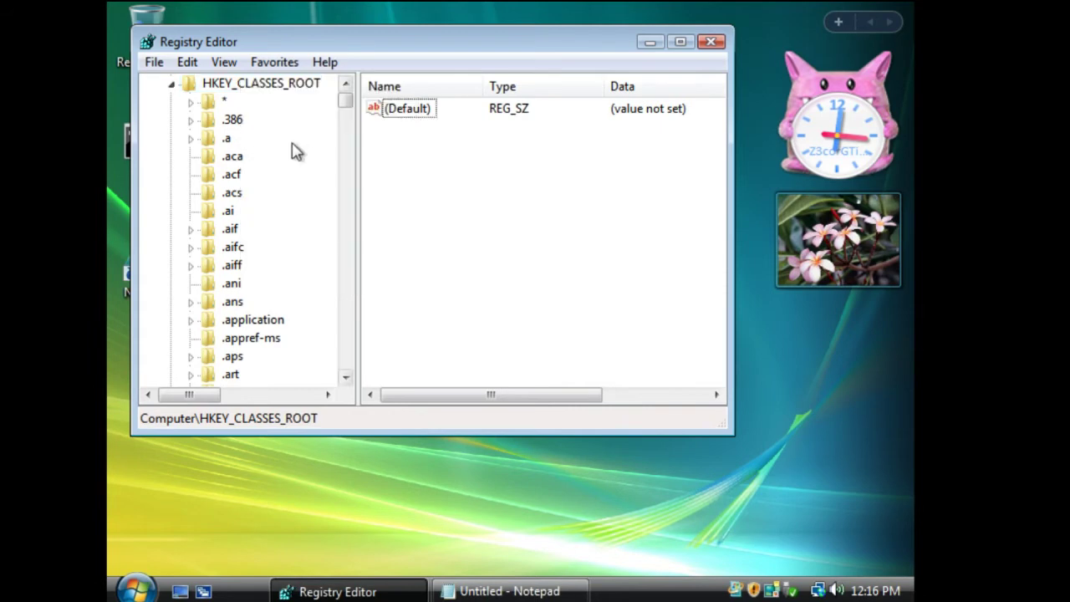
Step: Delete the .386 and .a keys under HKEY_CLASSES_ROOT
click(244, 123)
key(Delete)
click(614, 294)
right_click(211, 122)
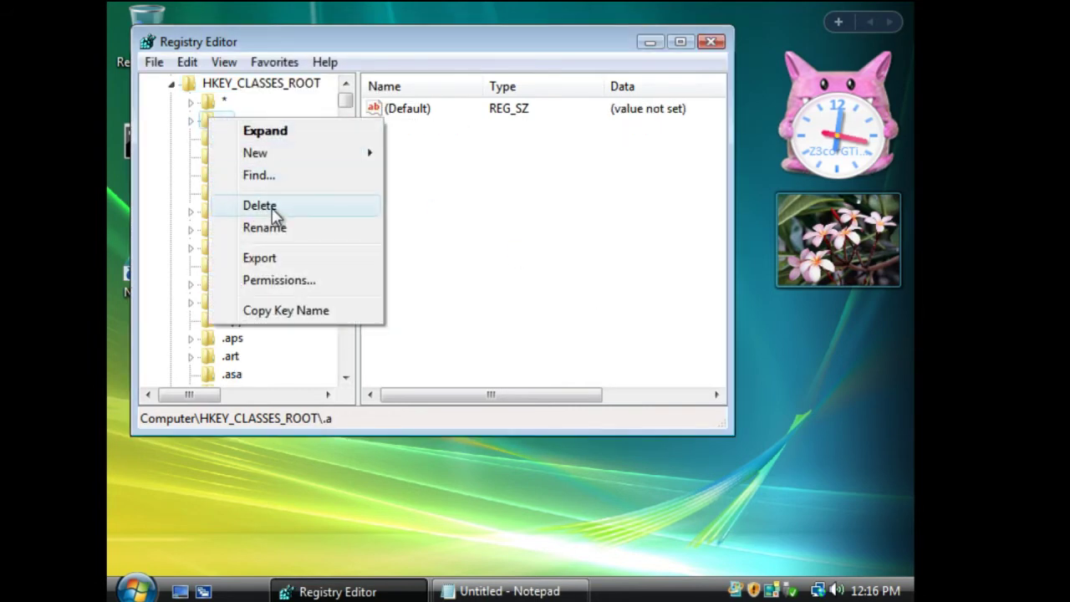
click(275, 214)
click(609, 296)
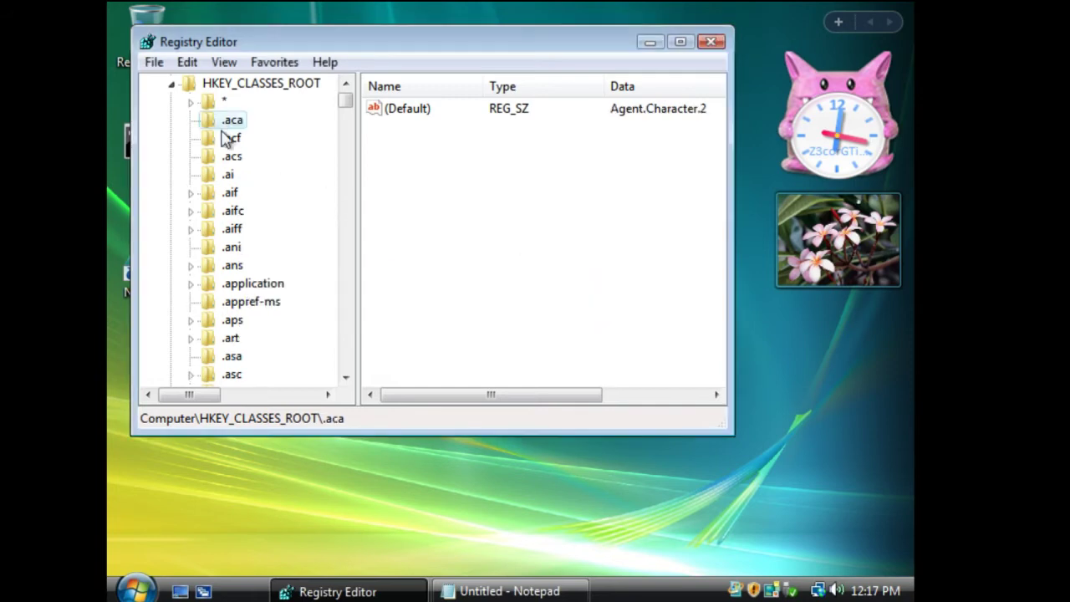
Step: Delete the * key and all of its subkeys under HKEY_CLASSES_ROOT
scroll(223, 130, up, 1)
right_click(219, 102)
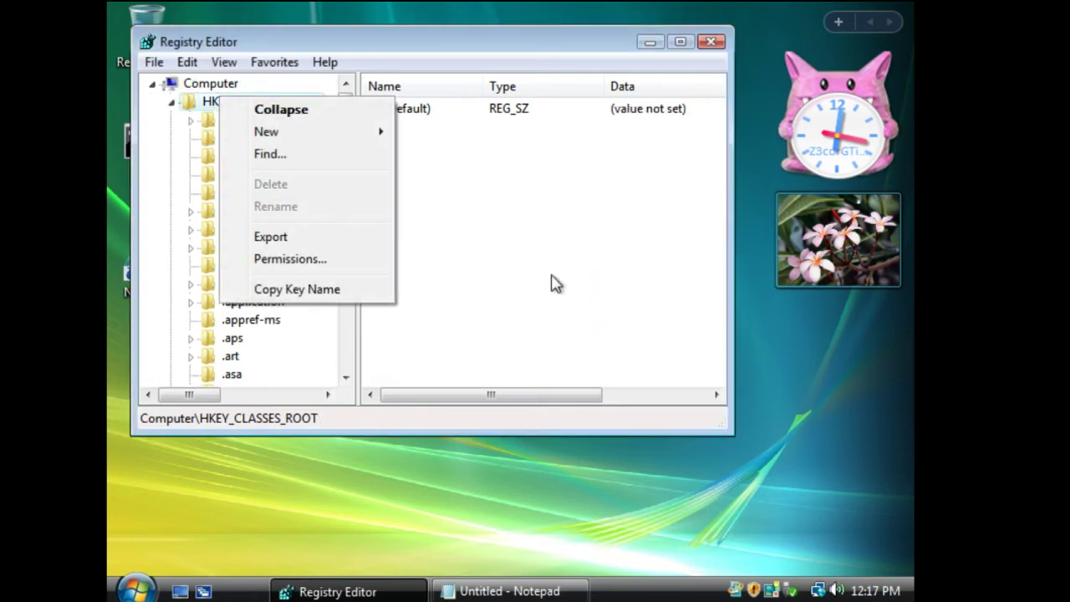
click(550, 282)
right_click(227, 123)
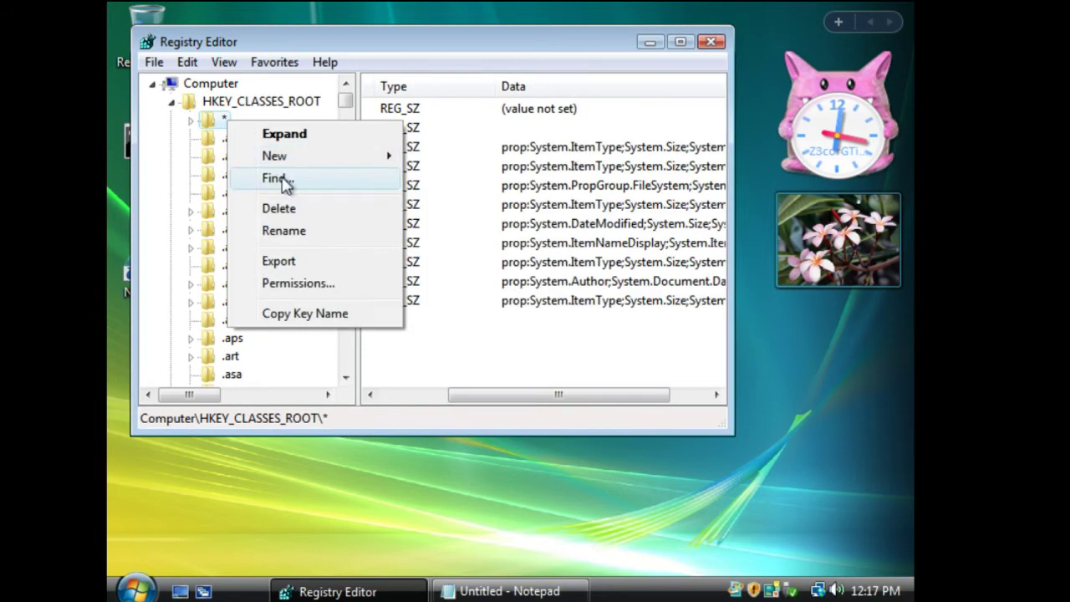
click(288, 209)
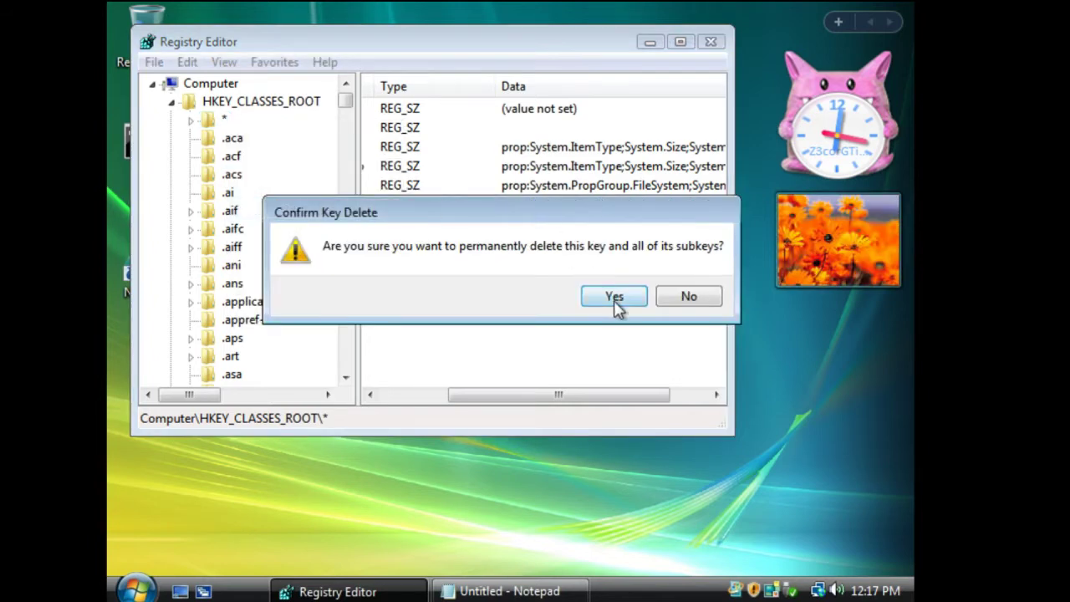
click(614, 298)
Step: Delete the .aca, .acf and .acs keys under HKEY_CLASSES_ROOT
right_click(229, 121)
click(276, 211)
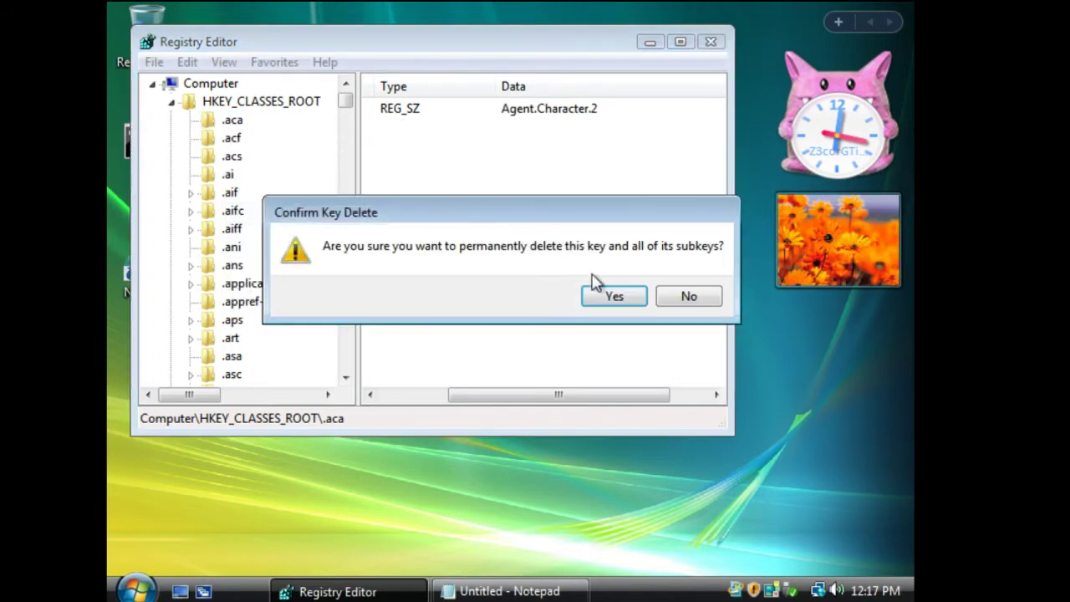
click(604, 294)
right_click(245, 118)
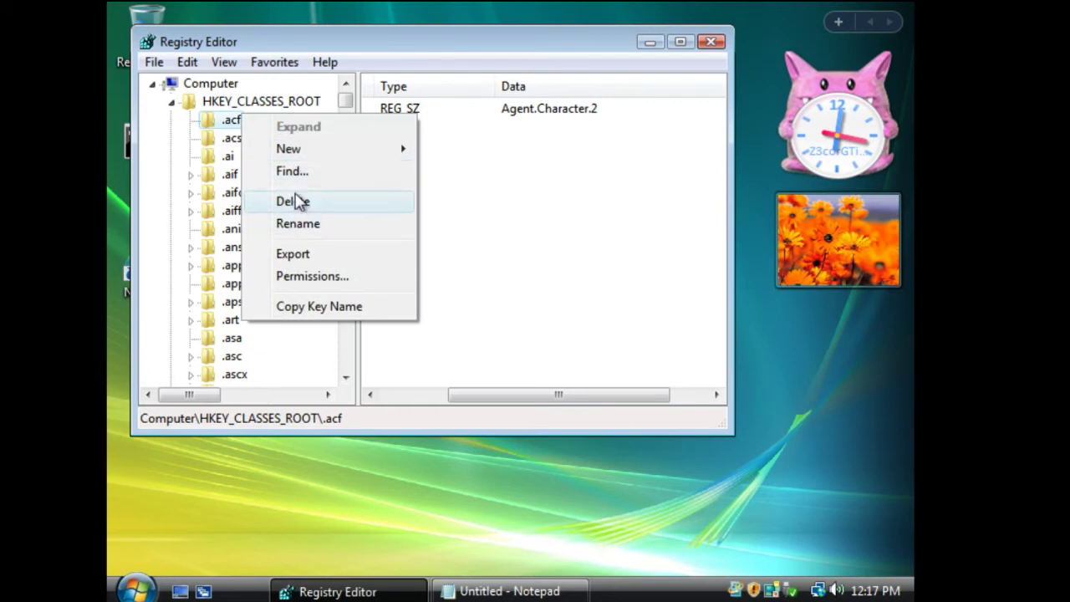
click(294, 202)
click(614, 296)
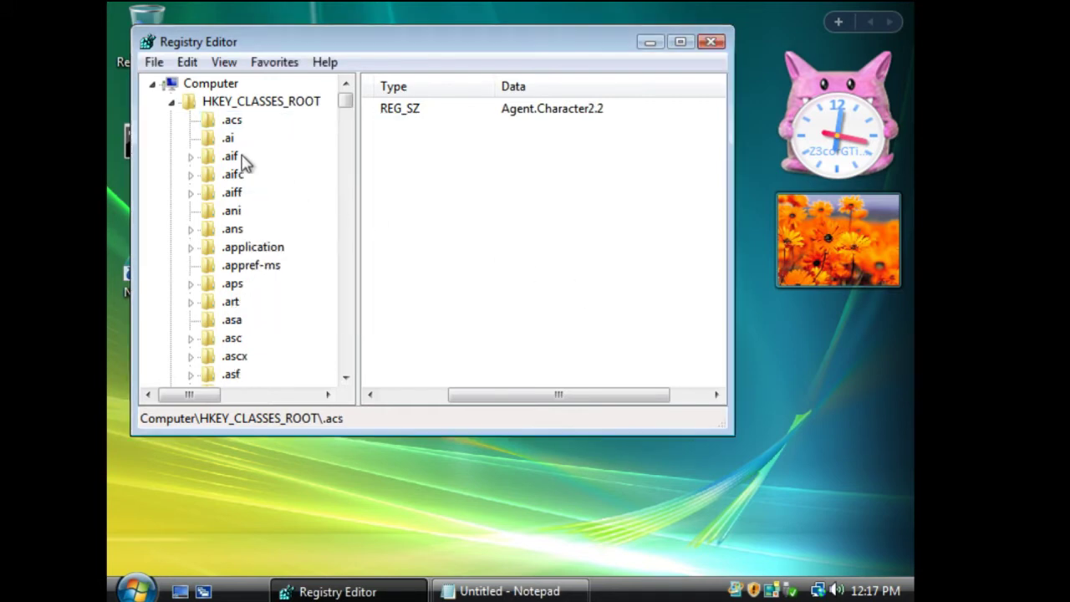
right_click(242, 122)
click(292, 208)
click(612, 295)
Step: Switch to Notepad and replace the whole text with "usuwam wszystko, co wpadnie mi w oko... :)"
click(539, 596)
key(ctrl+a)
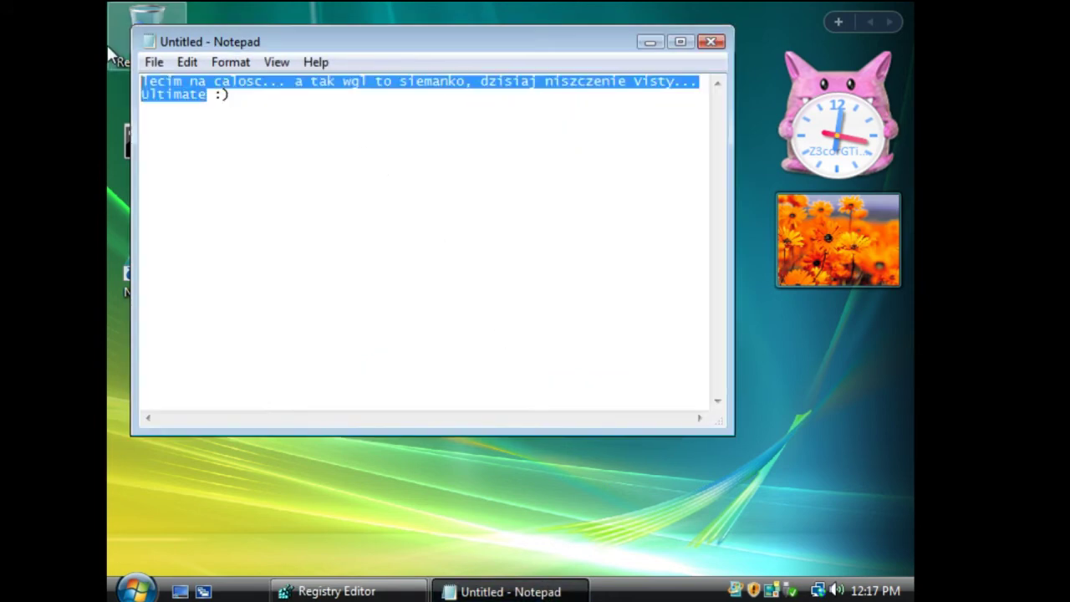
text(:))
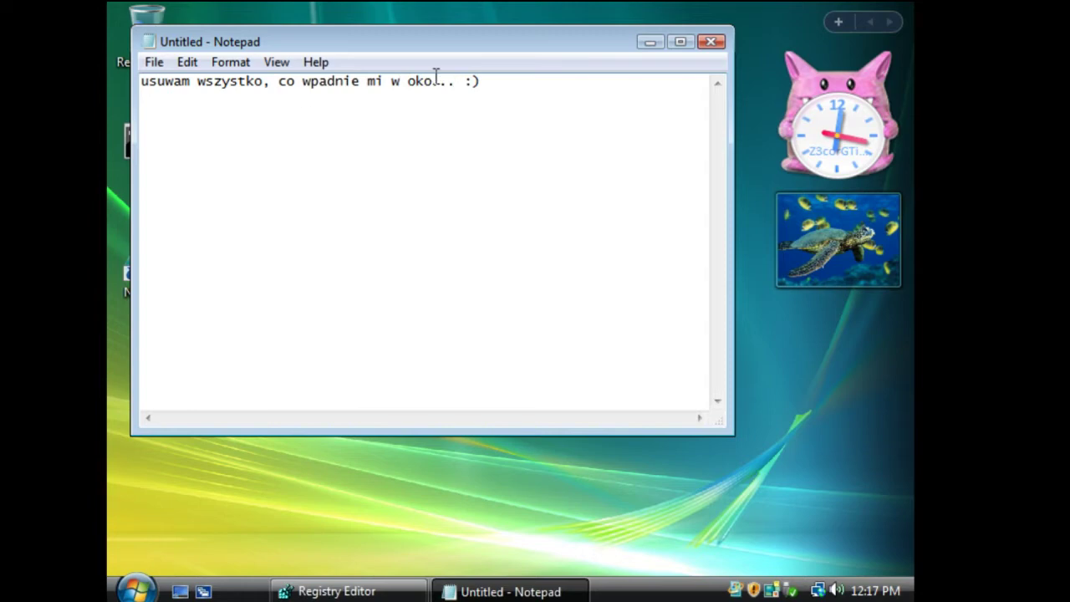
Step: Switch back to Registry Editor and delete the .aif and .ascx keys under HKEY_CLASSES_ROOT
key(alt+Tab)
right_click(251, 137)
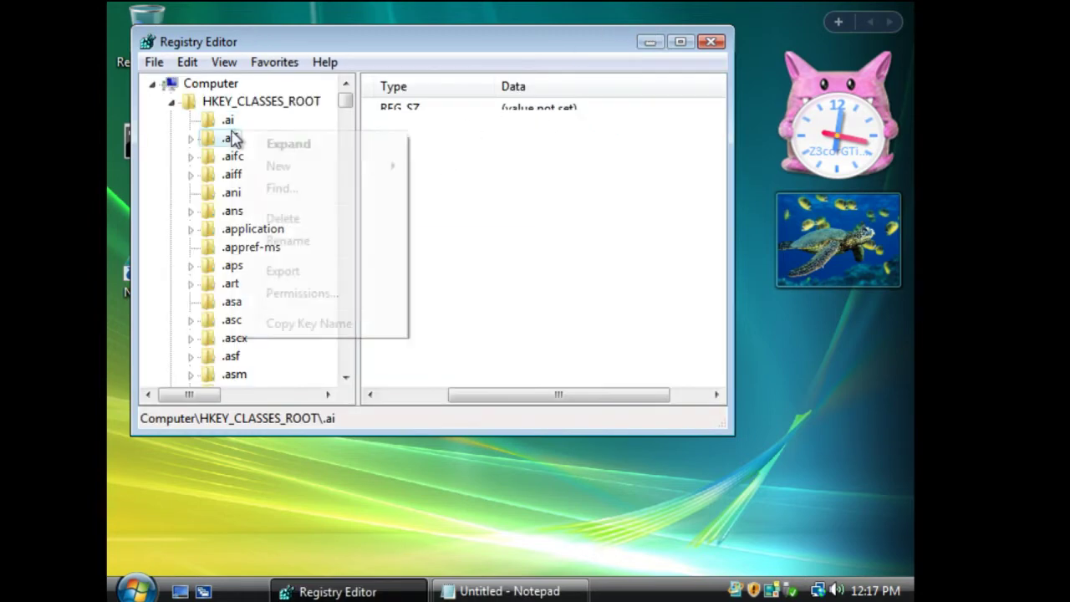
click(306, 220)
click(614, 293)
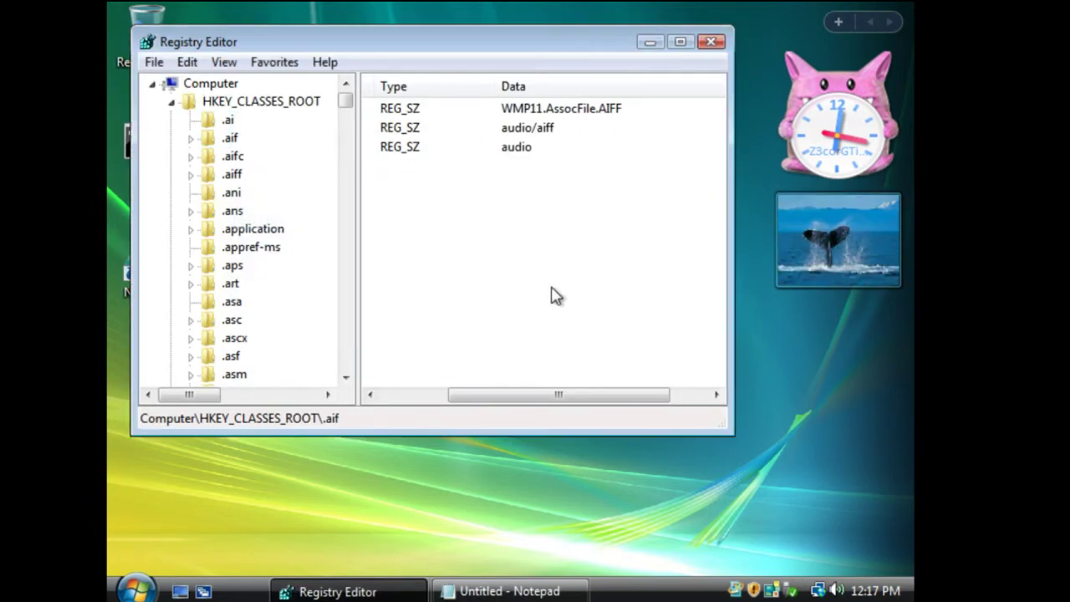
right_click(235, 319)
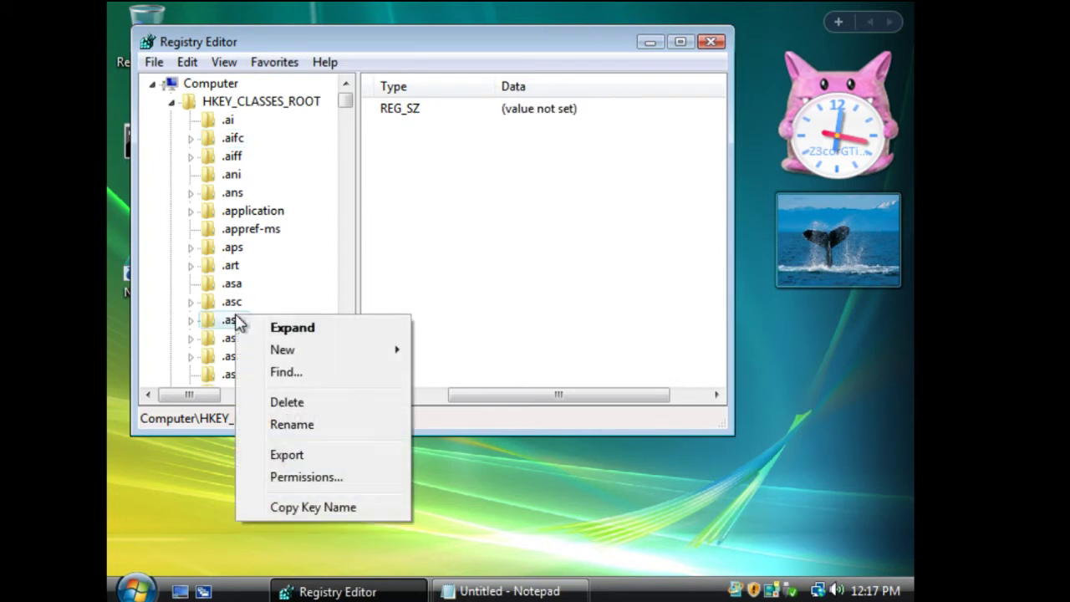
click(308, 403)
click(614, 297)
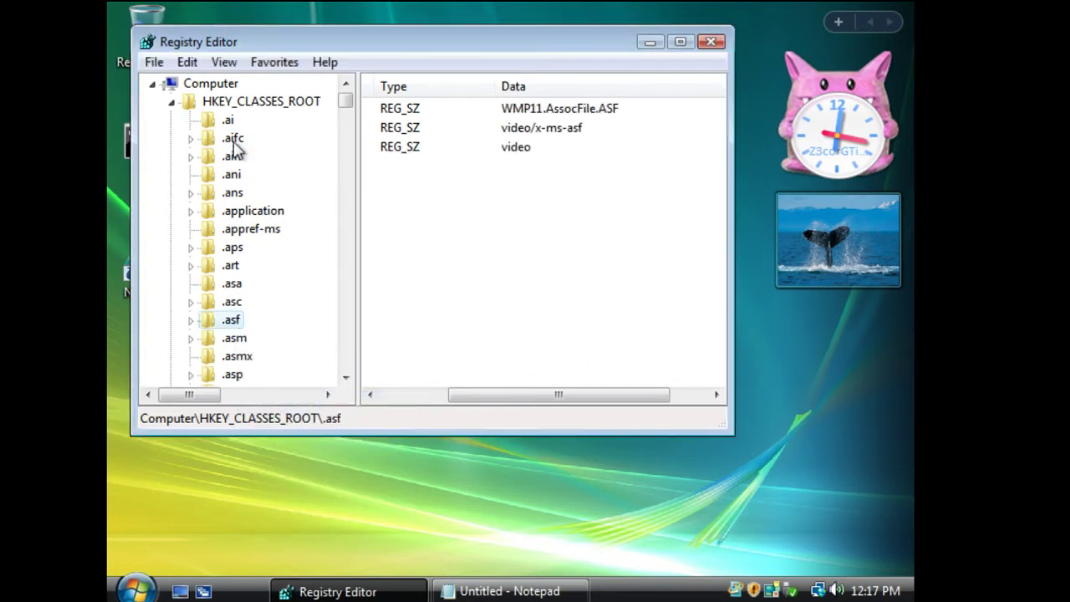
Step: Delete the .dbg key further down in HKEY_CLASSES_ROOT
scroll(246, 205, down, 12)
scroll(238, 301, down, 4)
right_click(238, 285)
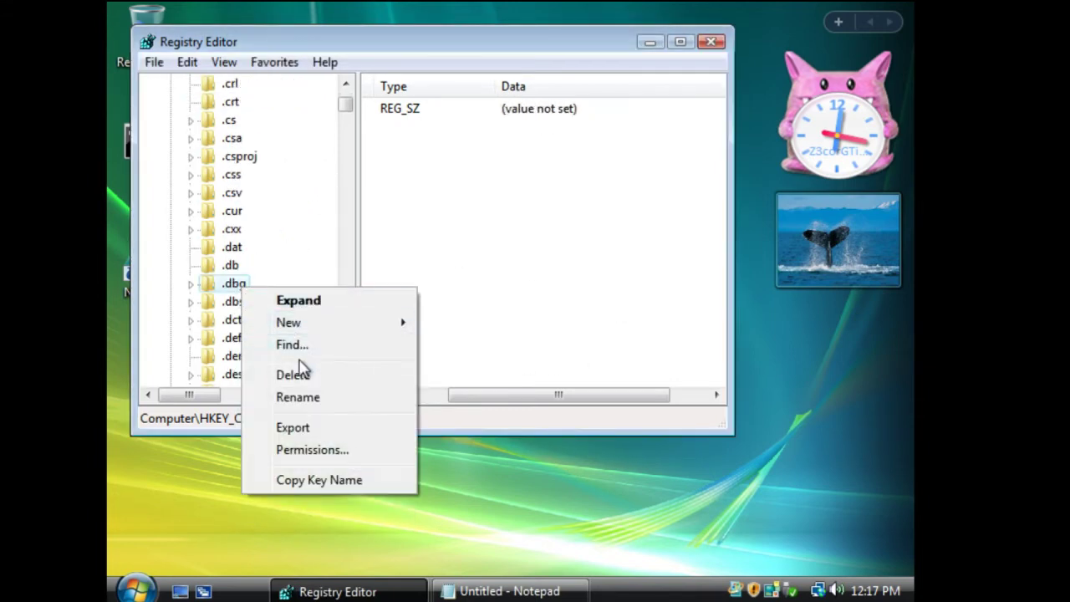
click(308, 373)
click(614, 297)
Step: Delete the .db and .dct keys under HKEY_CLASSES_ROOT
right_click(266, 266)
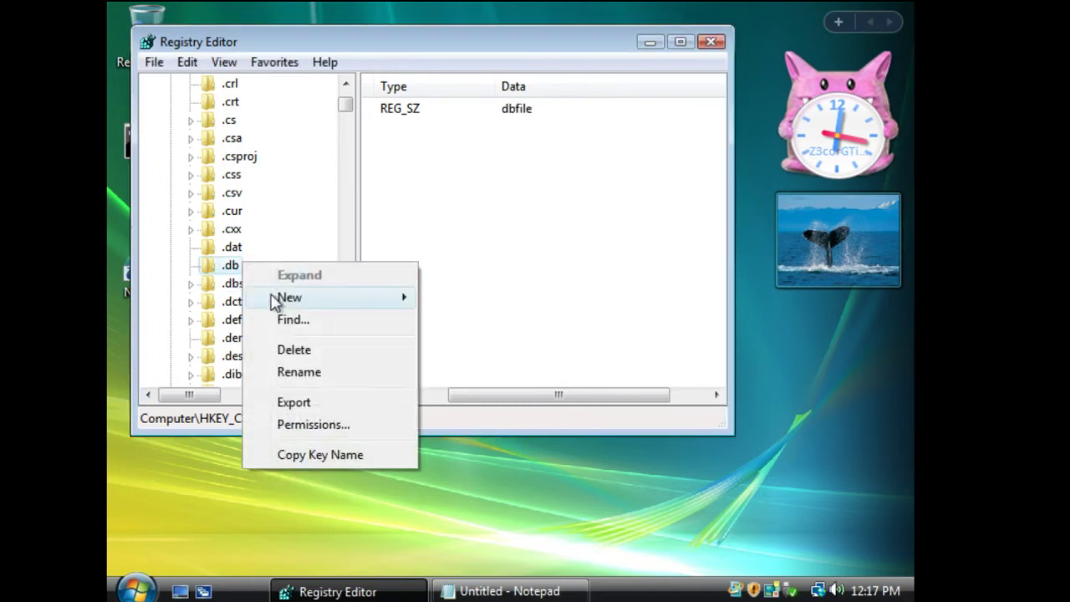
click(272, 351)
click(614, 297)
right_click(231, 283)
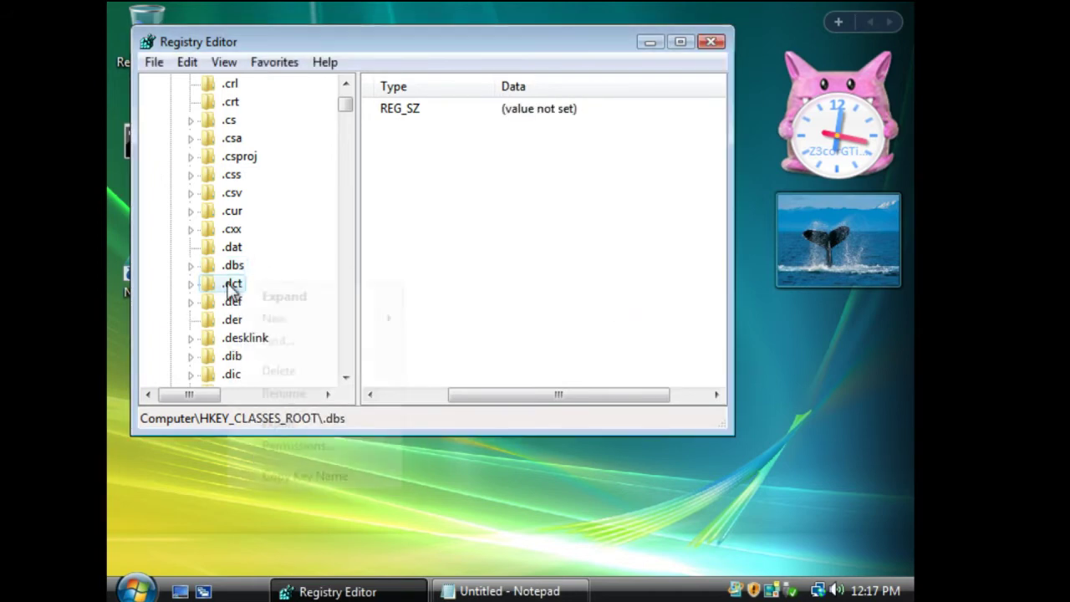
click(279, 371)
click(616, 296)
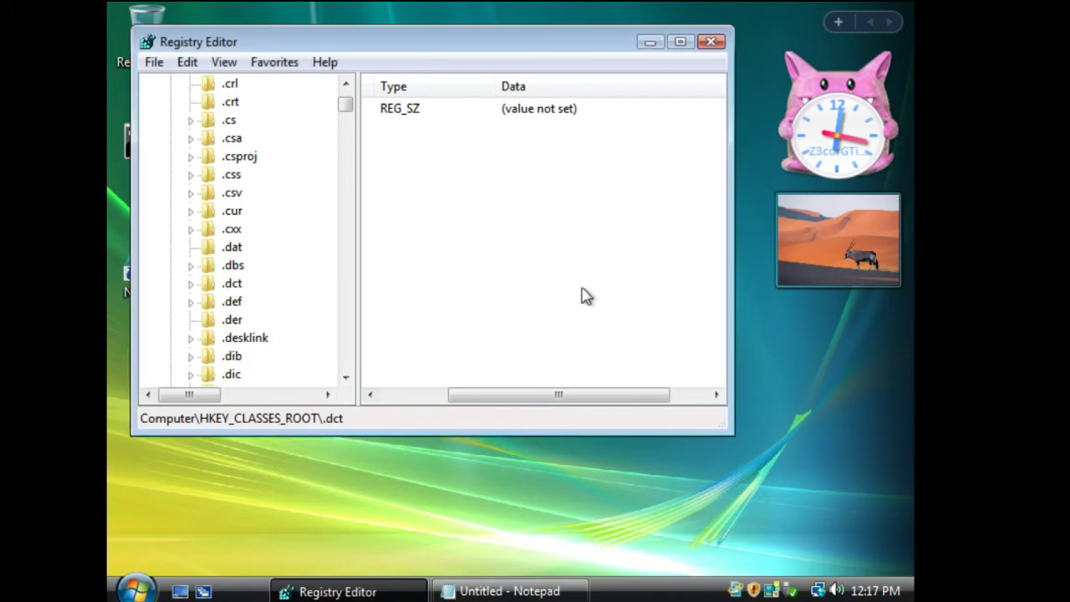
scroll(262, 282, down, 4)
scroll(263, 281, up, 20)
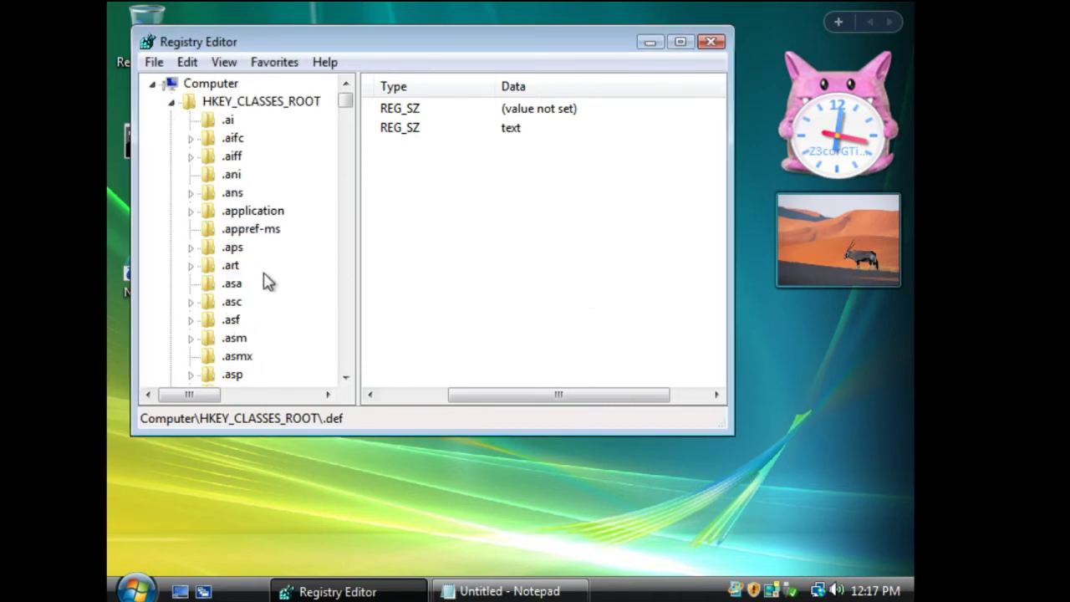
right_click(239, 102)
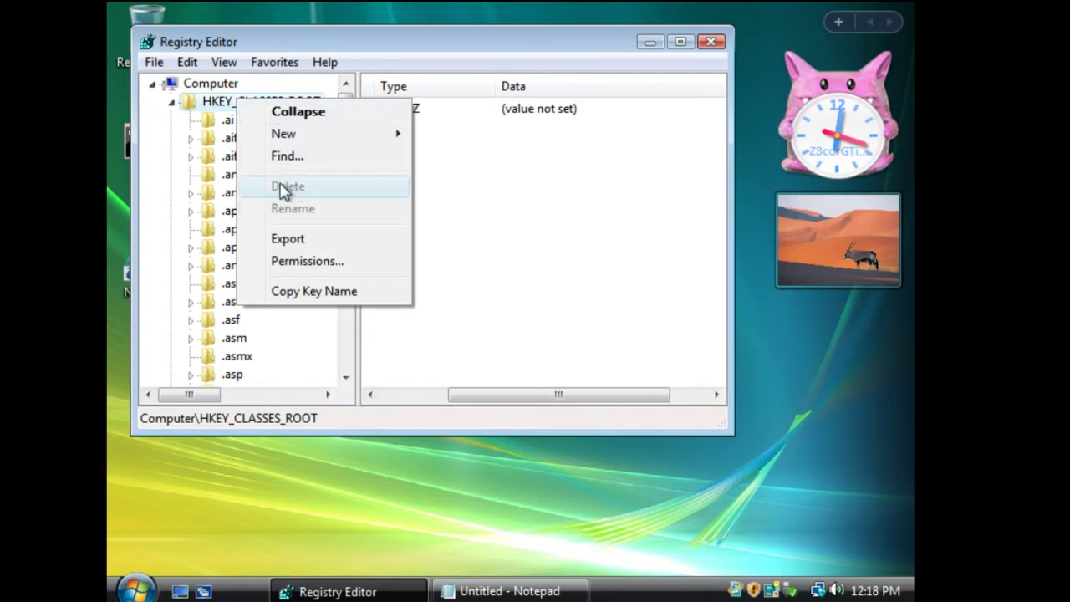
click(499, 284)
scroll(499, 284, right, 2)
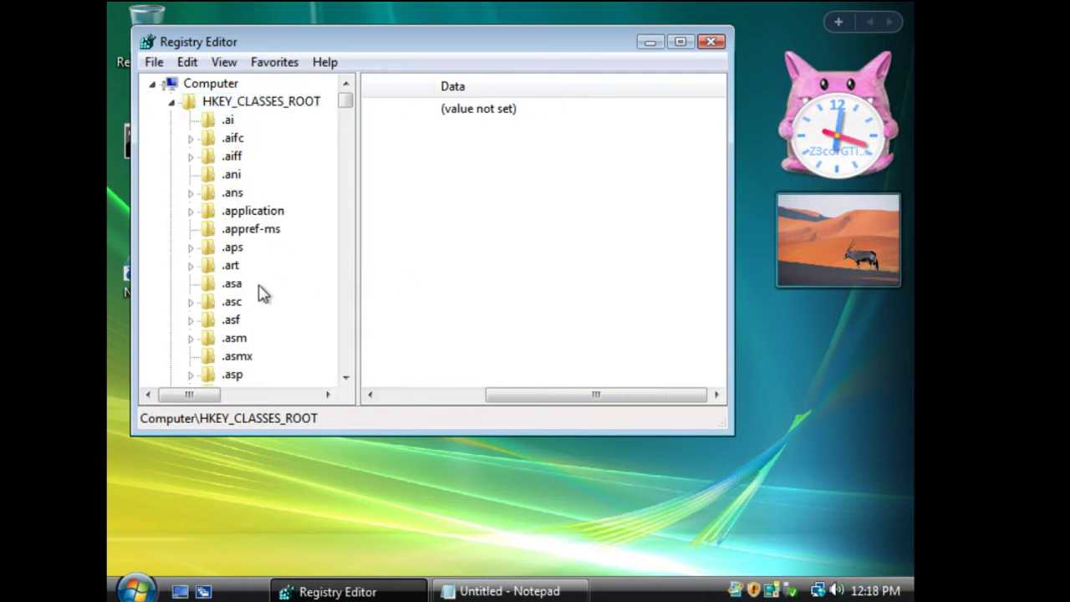
Step: Delete the XPSViewer.Document and x-internet-signup keys near the end of HKEY_CLASSES_ROOT
drag(346, 102, 359, 394)
right_click(251, 247)
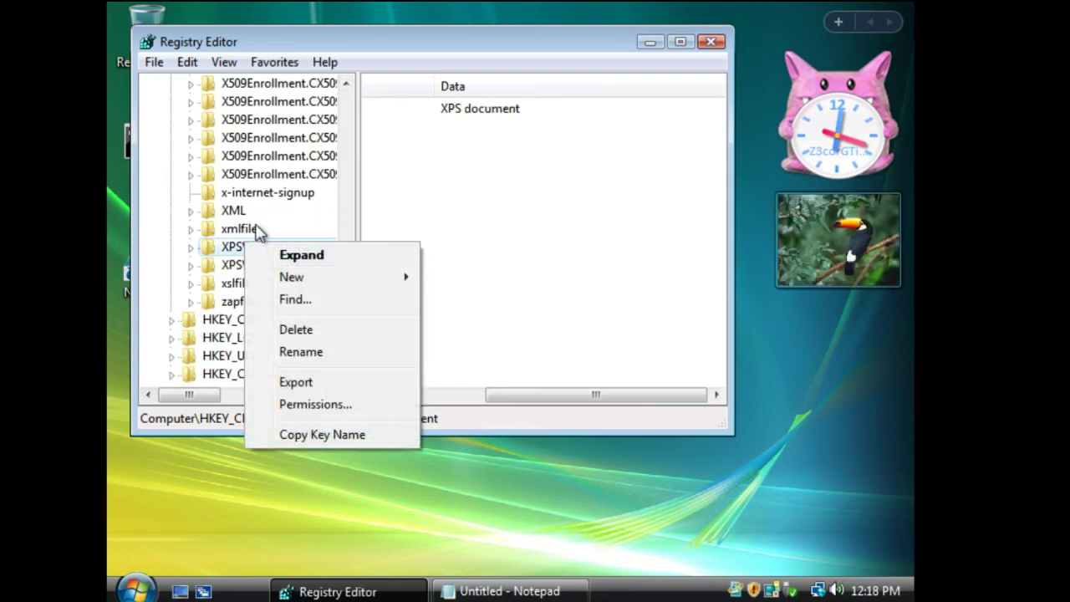
click(306, 331)
click(614, 298)
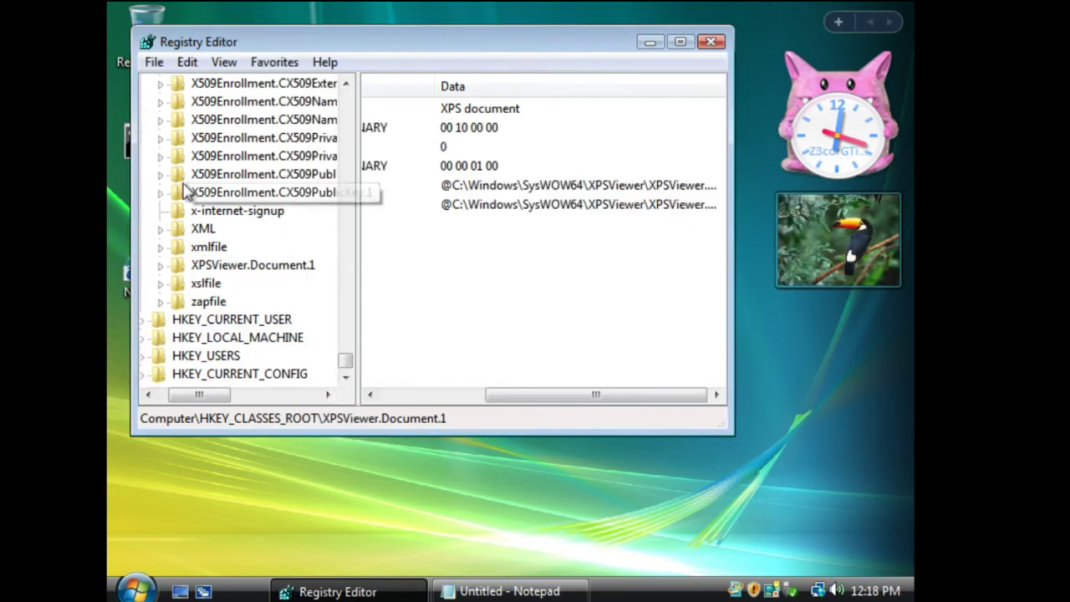
right_click(280, 210)
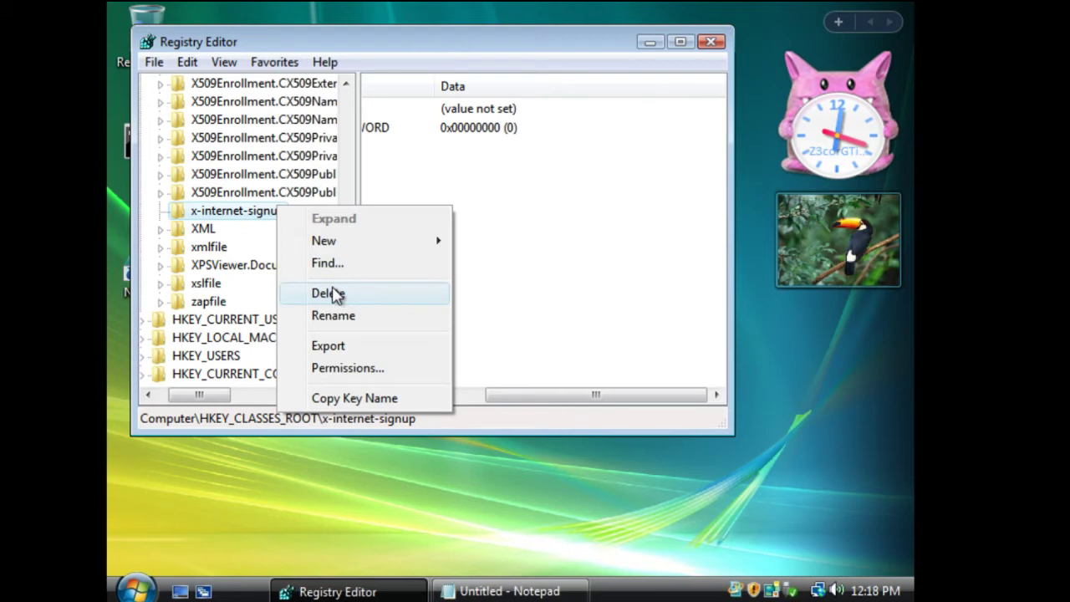
click(332, 292)
click(611, 296)
Step: Try twice to delete the X509Enrollment.CX509PrivateKey key under HKEY_CLASSES_ROOT, dismissing the error each time
right_click(292, 160)
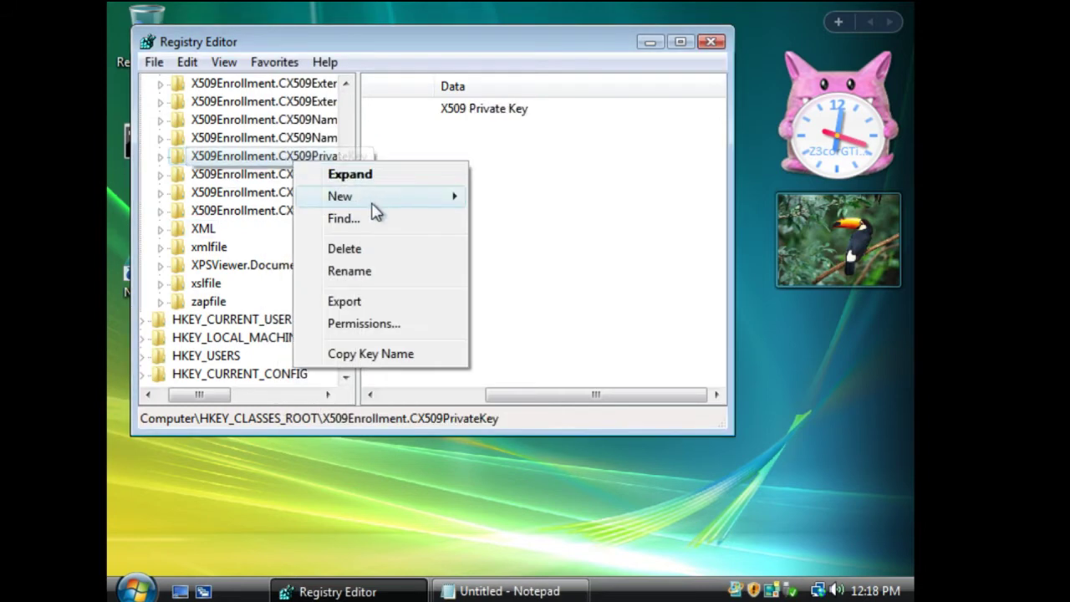
click(355, 251)
click(612, 298)
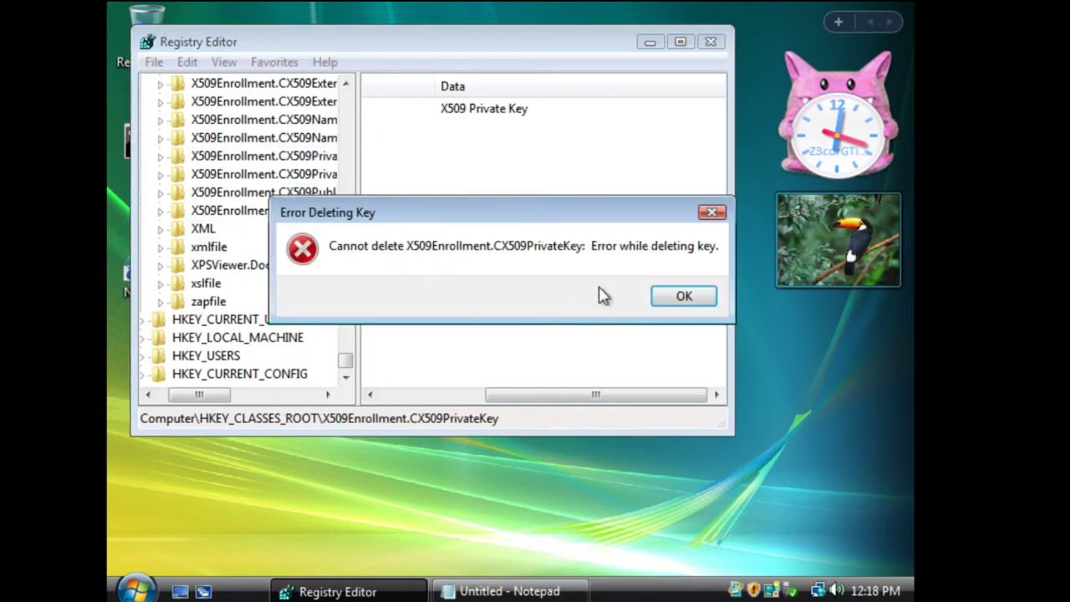
click(672, 305)
right_click(239, 161)
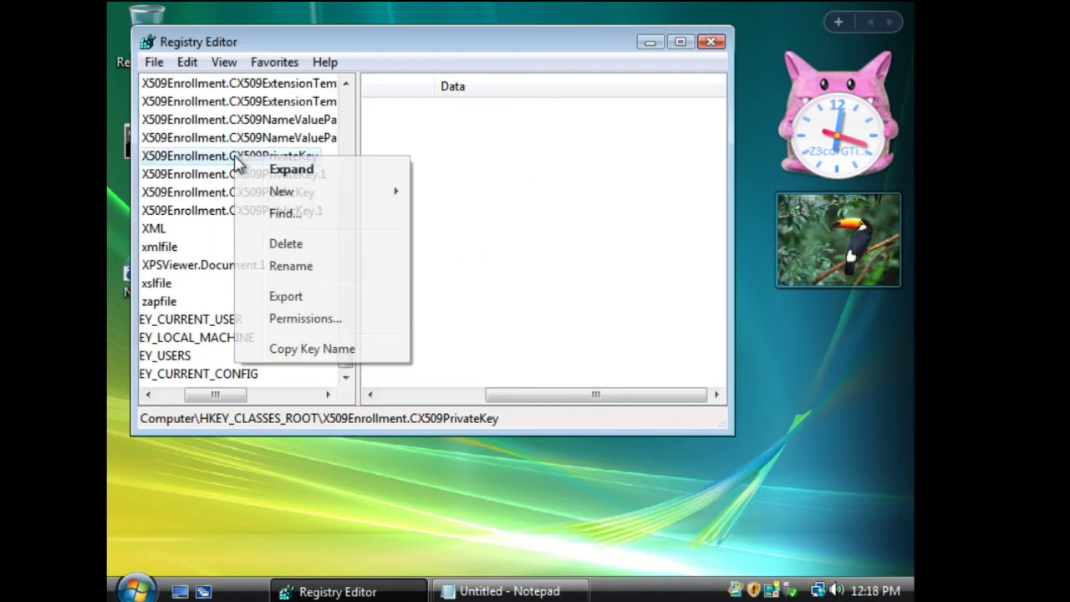
click(311, 247)
click(625, 298)
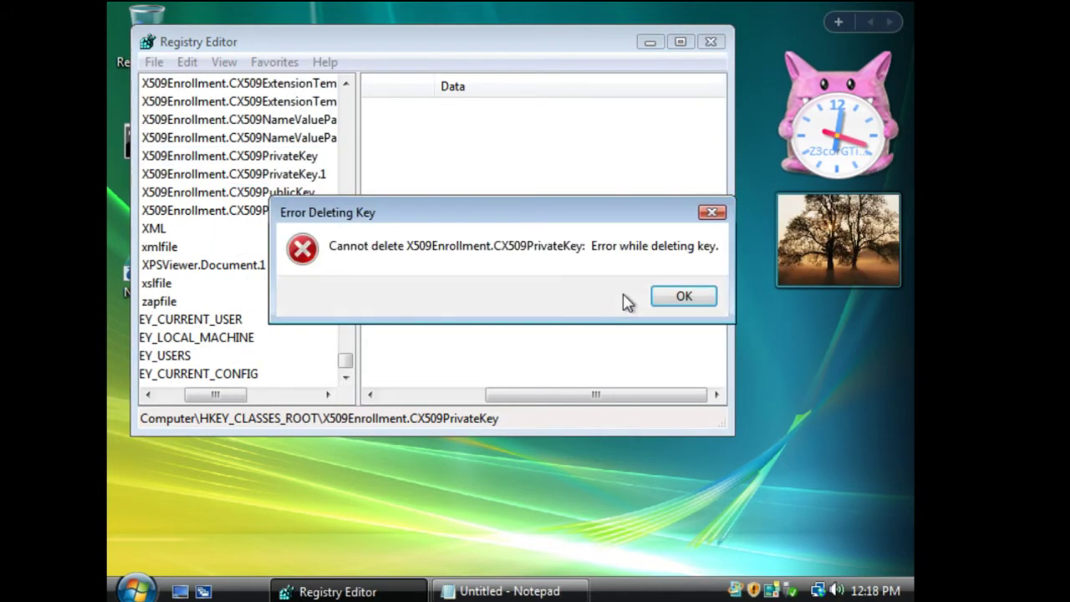
click(669, 297)
Step: Try to delete the X509Enrollment.CX509NameValuePair key under HKEY_CLASSES_ROOT
right_click(267, 123)
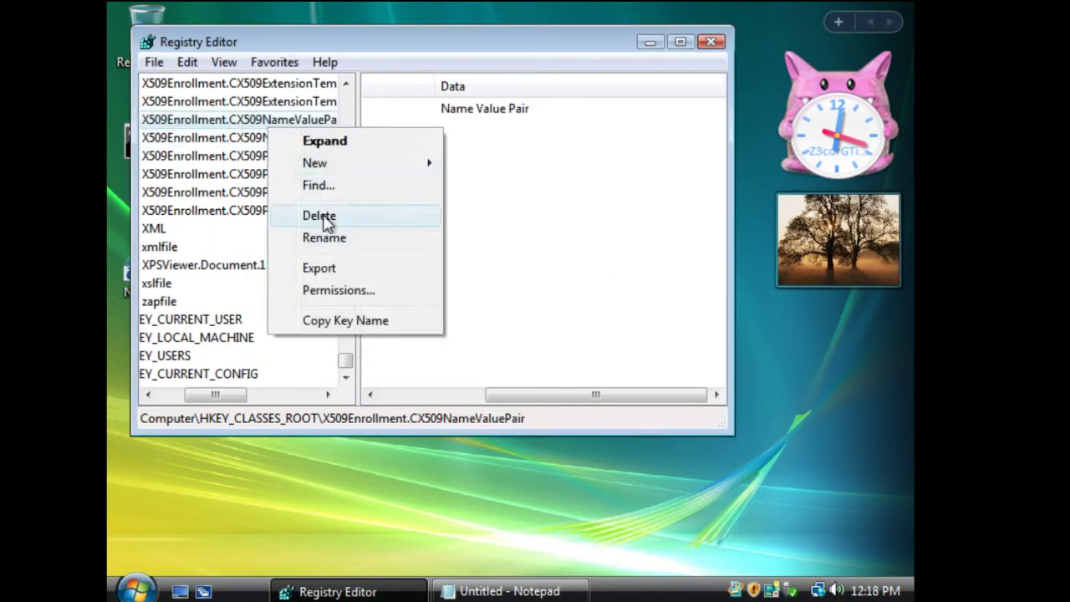
click(324, 219)
click(604, 296)
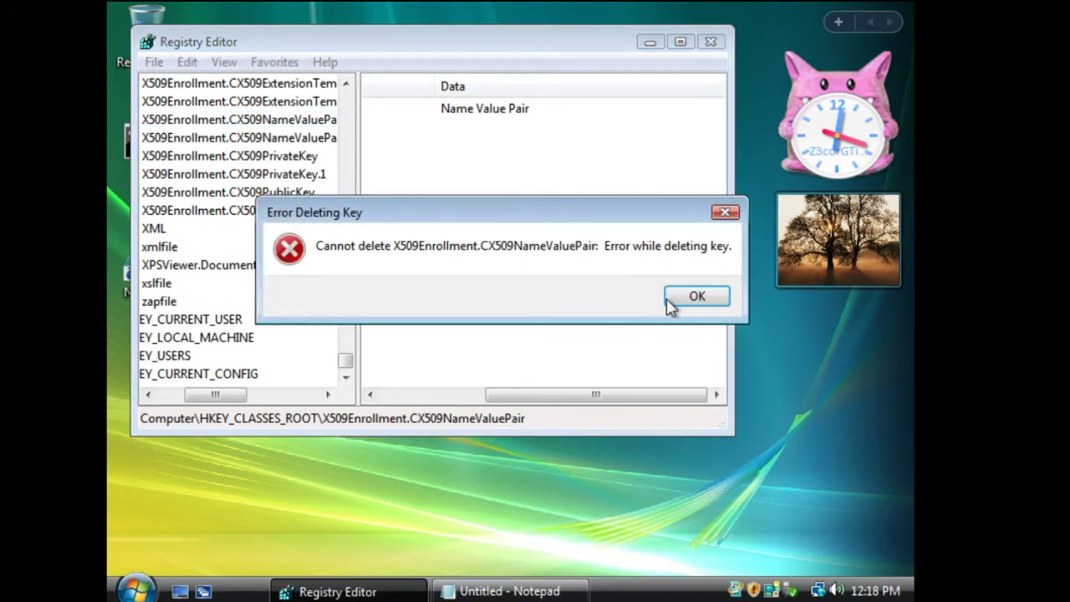
click(697, 297)
Step: Try to delete the (Default) value of the HKEY_CURRENT_CONFIG key
drag(636, 395, 522, 408)
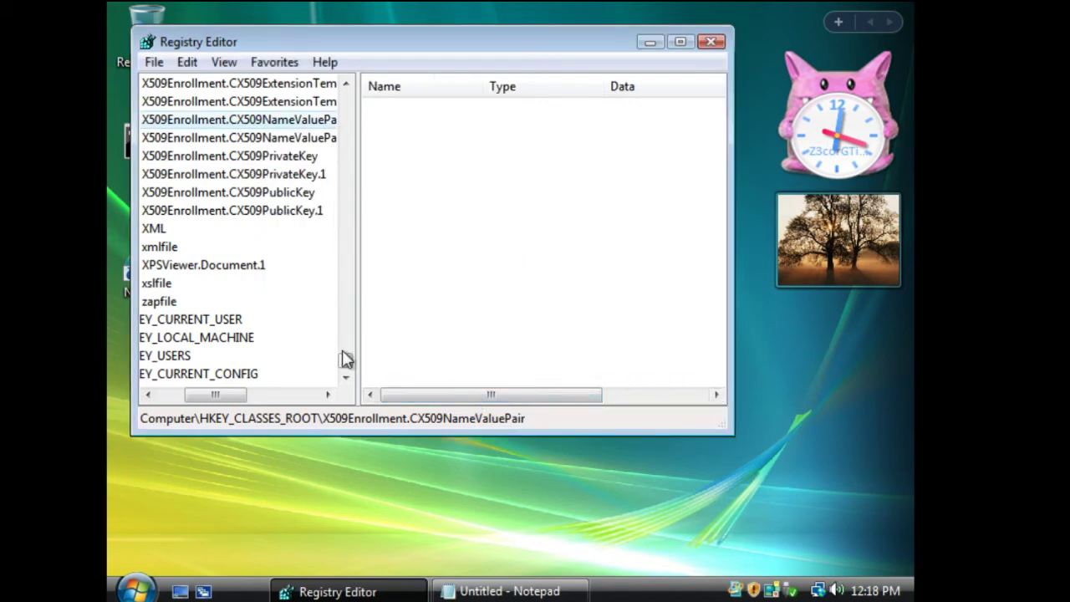
drag(226, 410, 125, 398)
click(265, 373)
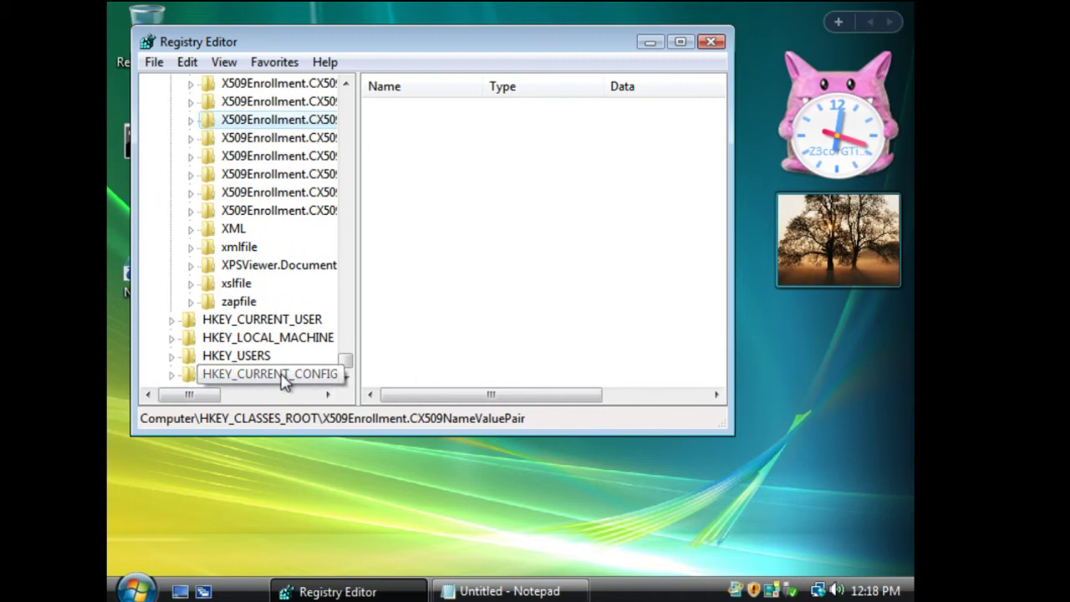
right_click(262, 375)
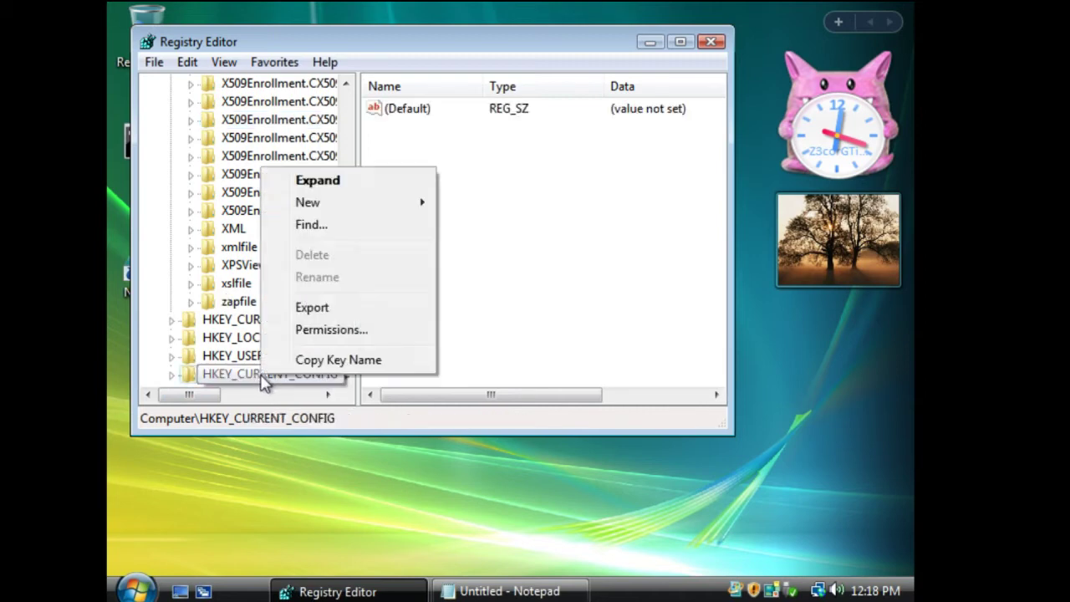
click(520, 329)
right_click(418, 118)
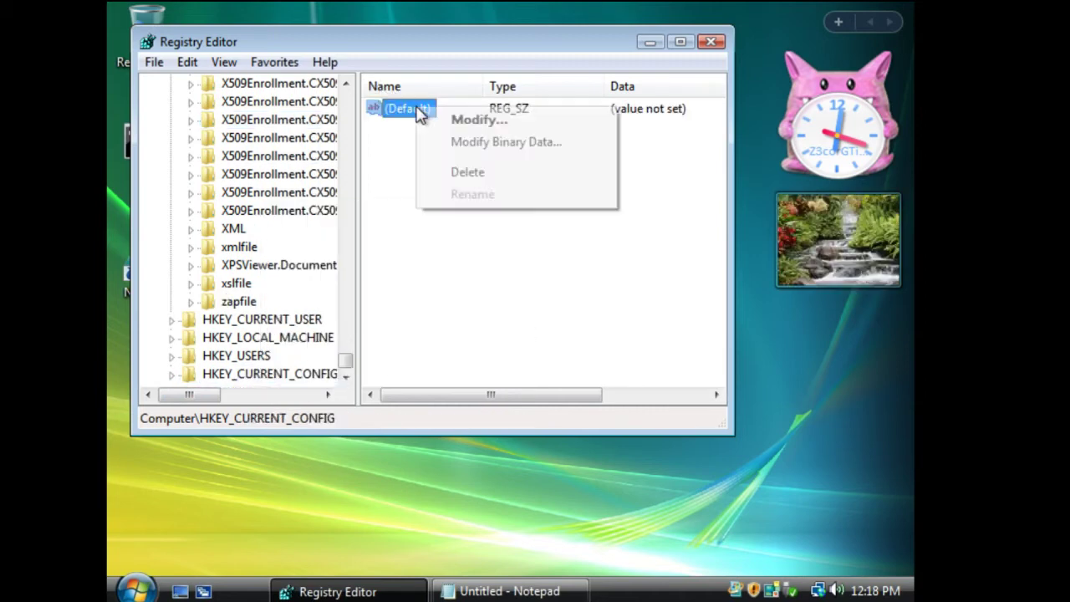
click(483, 173)
click(647, 301)
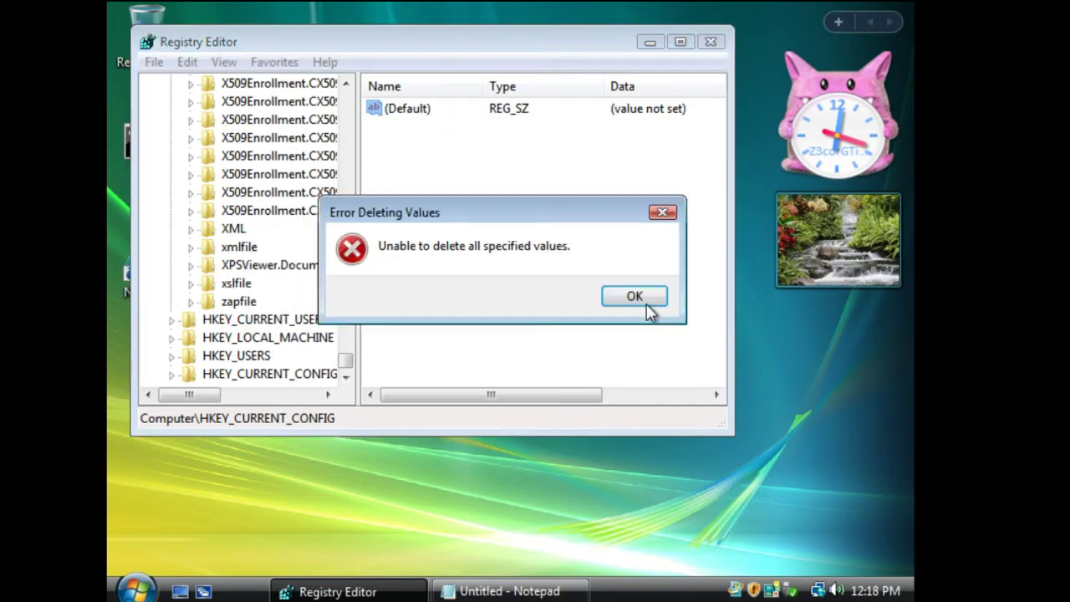
Step: Delete the Software and System keys under HKEY_CURRENT_CONFIG
click(646, 304)
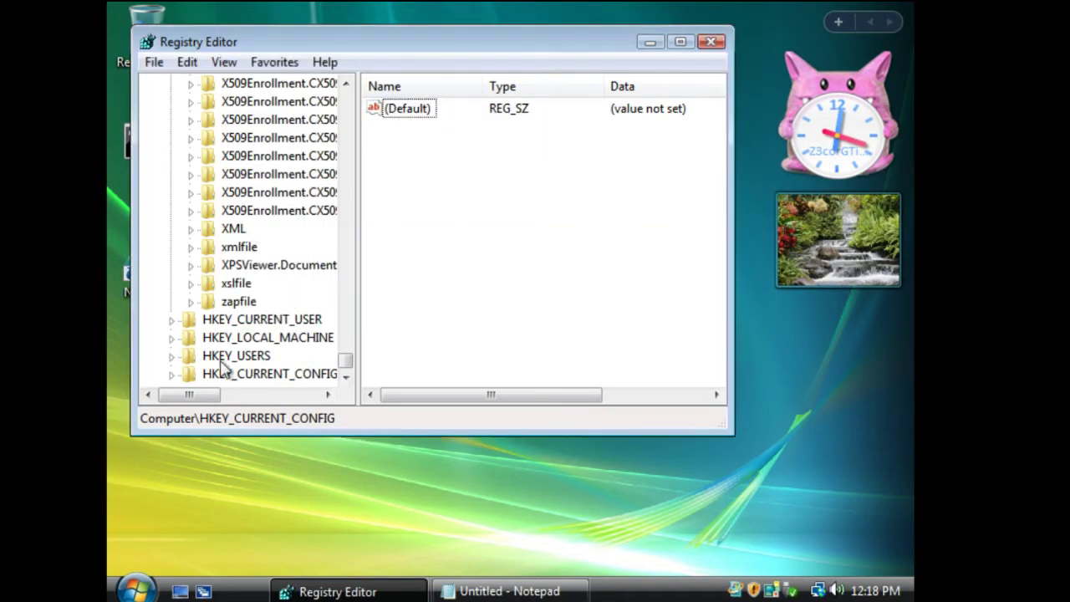
click(172, 374)
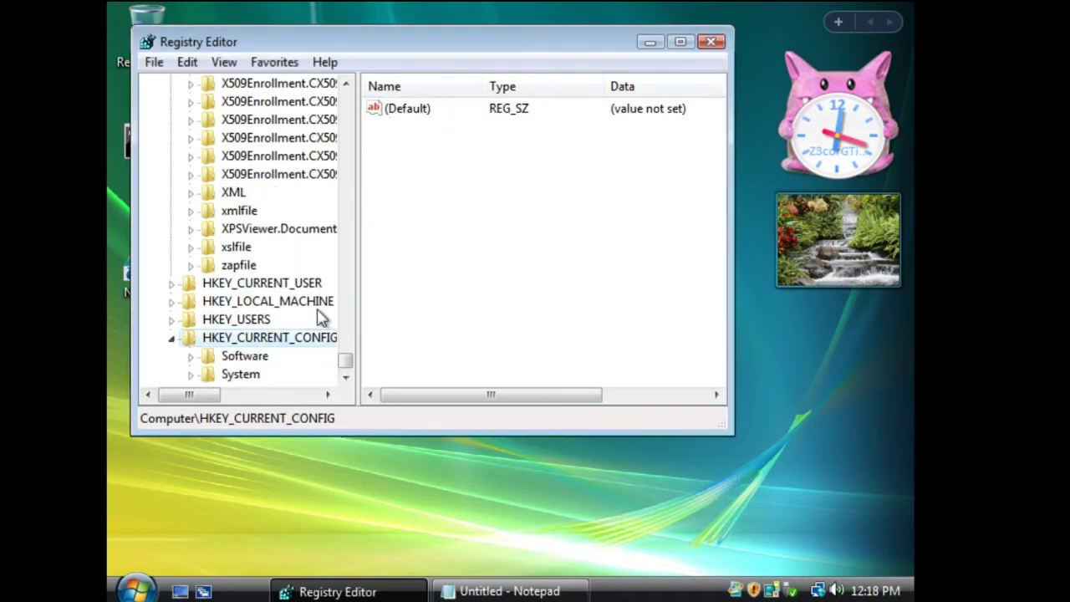
right_click(262, 360)
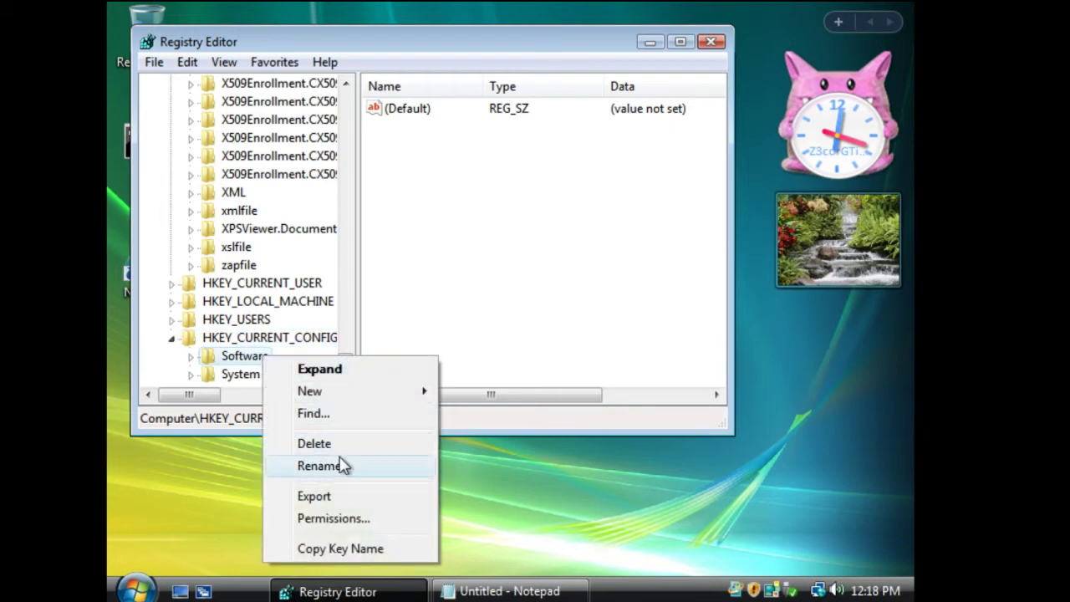
click(367, 442)
click(639, 302)
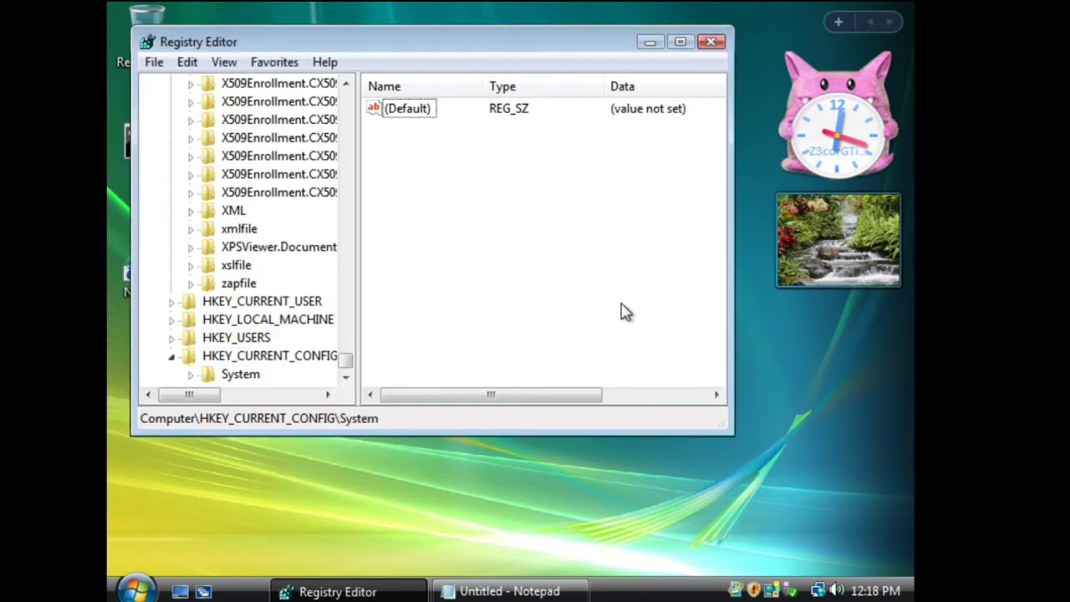
right_click(252, 377)
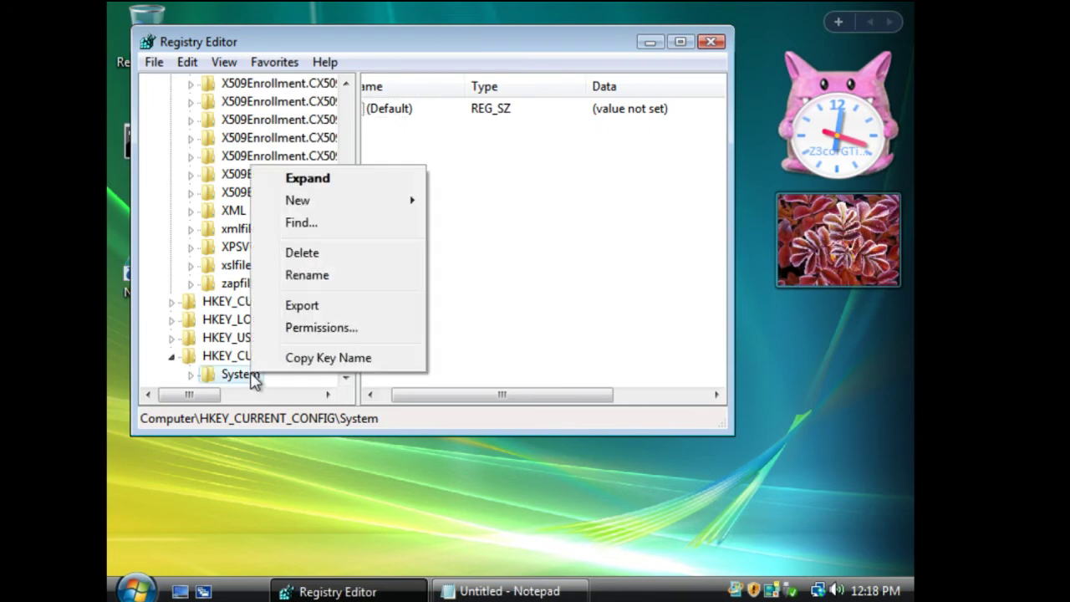
click(311, 255)
click(615, 297)
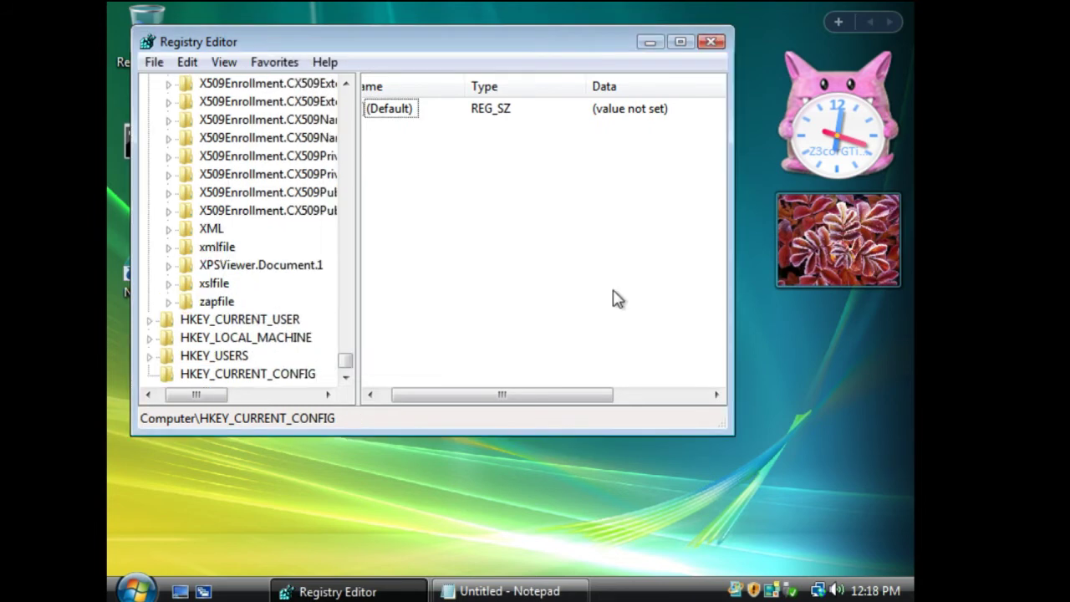
right_click(241, 375)
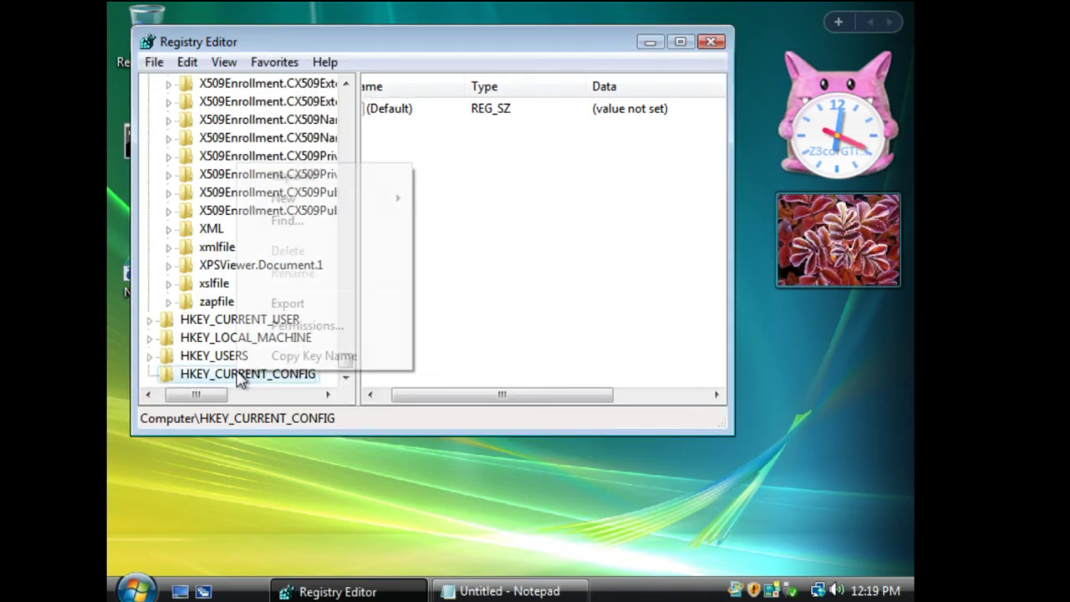
click(539, 305)
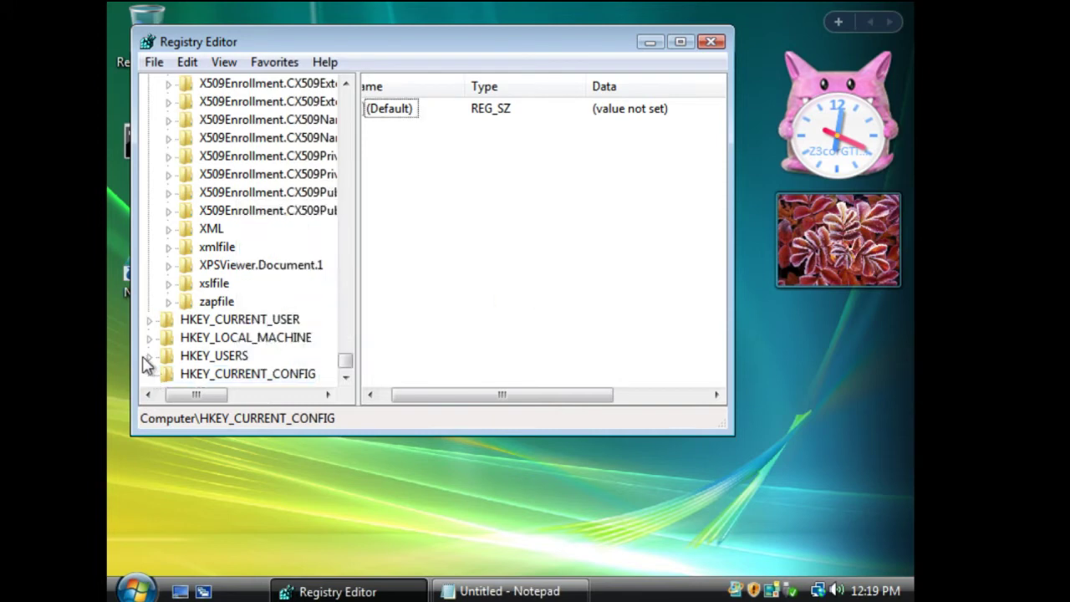
right_click(209, 361)
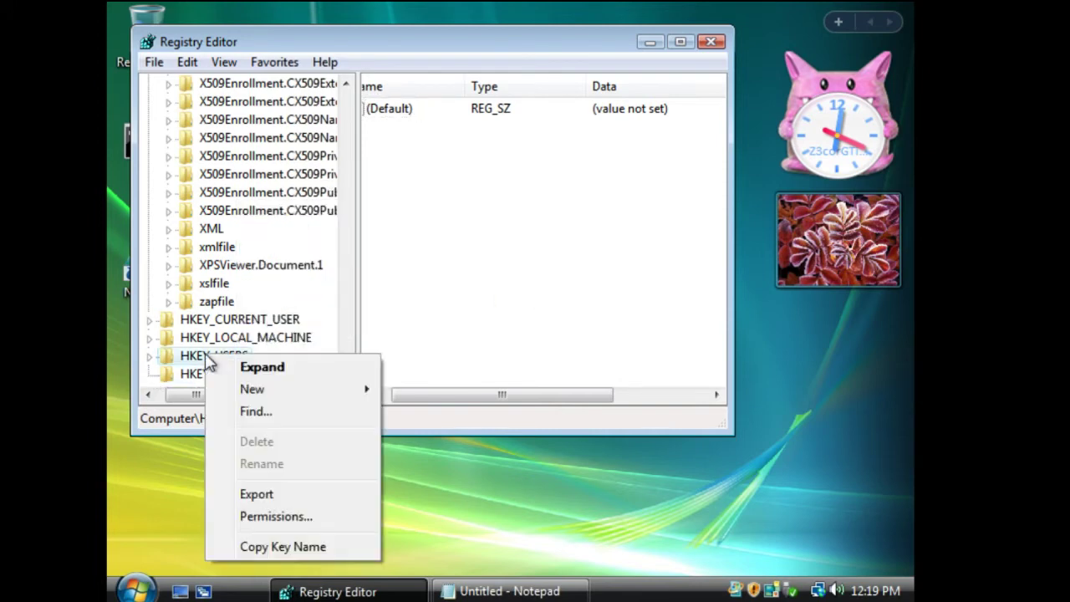
click(544, 351)
Step: Try to delete the .DEFAULT key and all its subkeys under HKEY_USERS
click(150, 357)
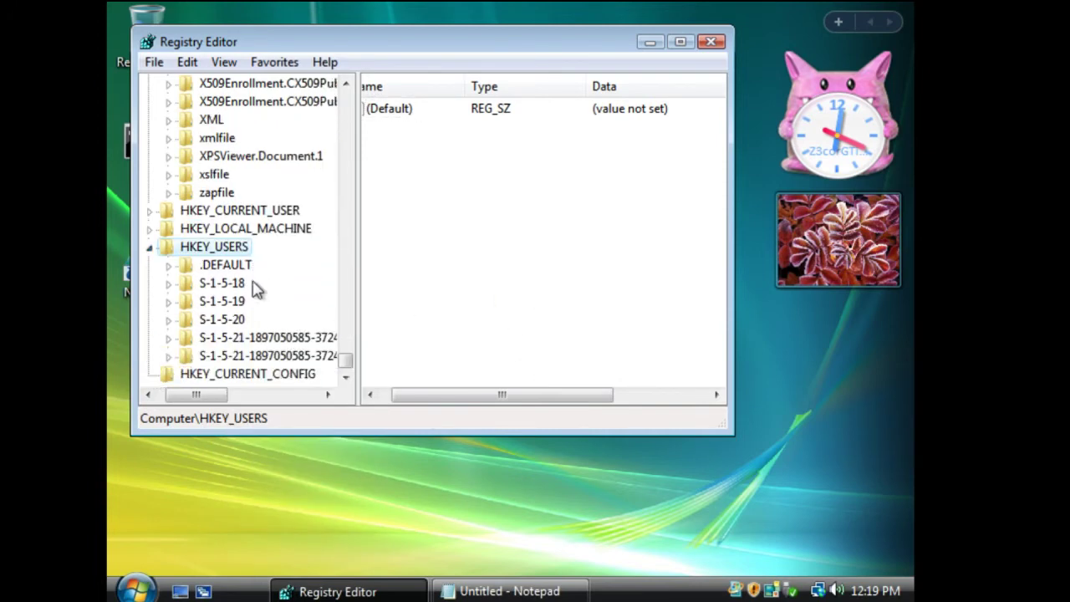
right_click(243, 266)
click(295, 353)
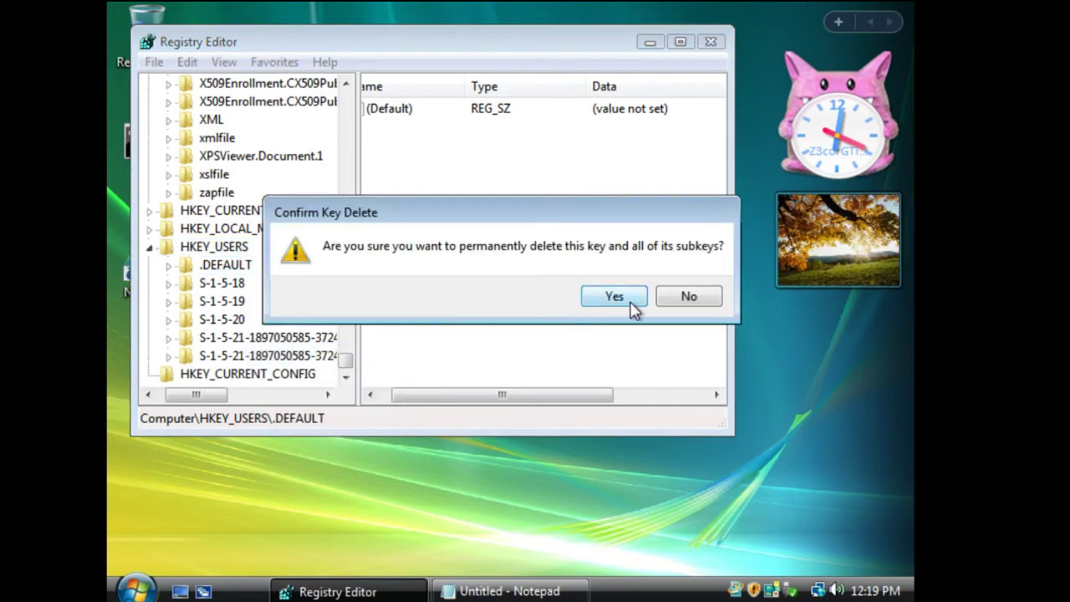
click(628, 303)
click(635, 297)
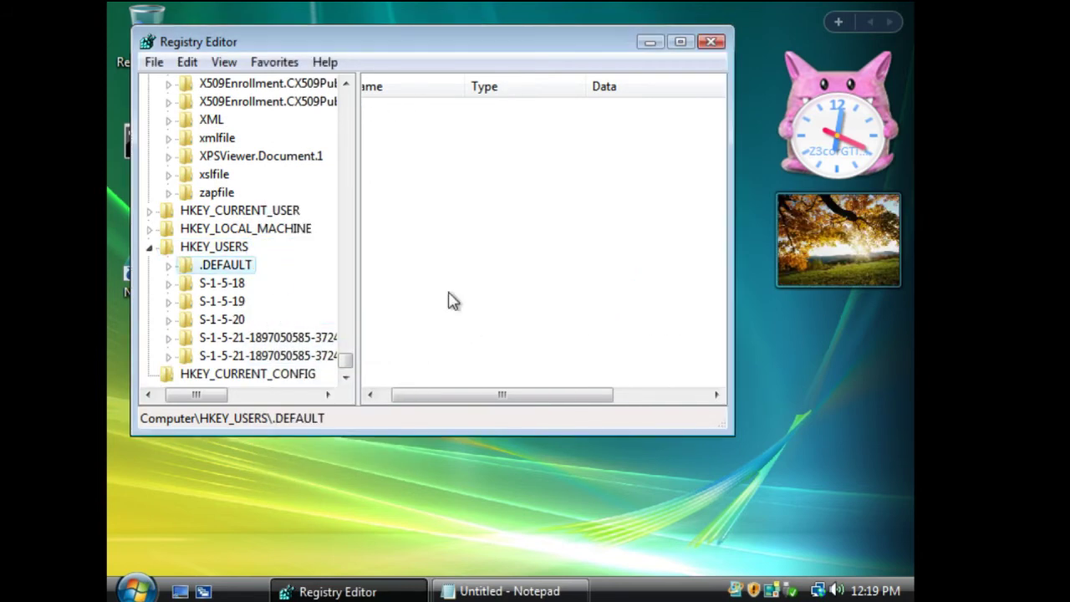
Step: Try to delete the S-1-5-18 key and its subkeys under HKEY_USERS
right_click(215, 285)
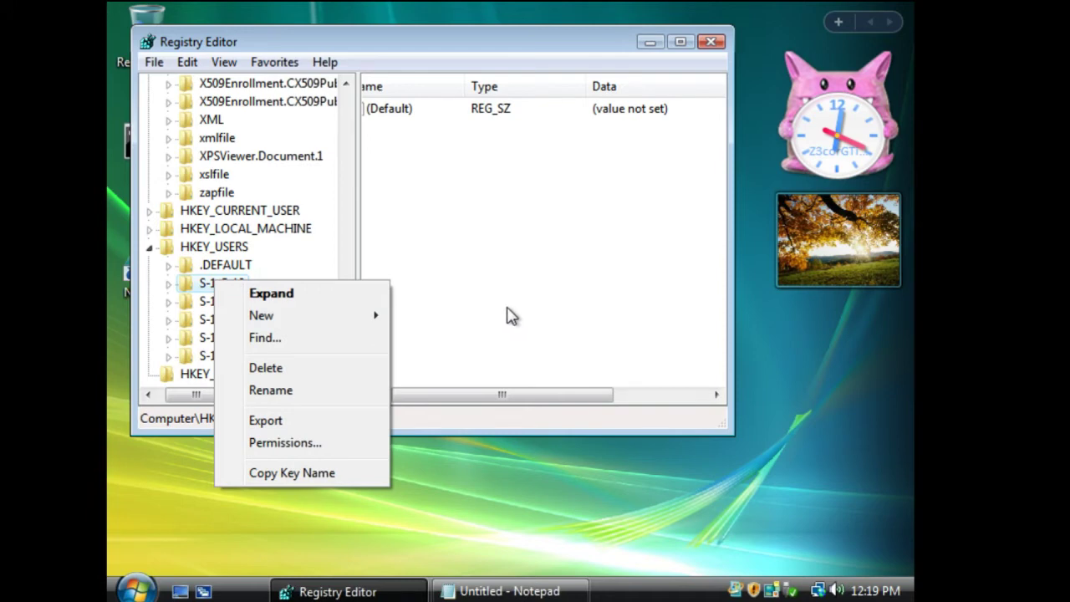
click(512, 316)
right_click(219, 290)
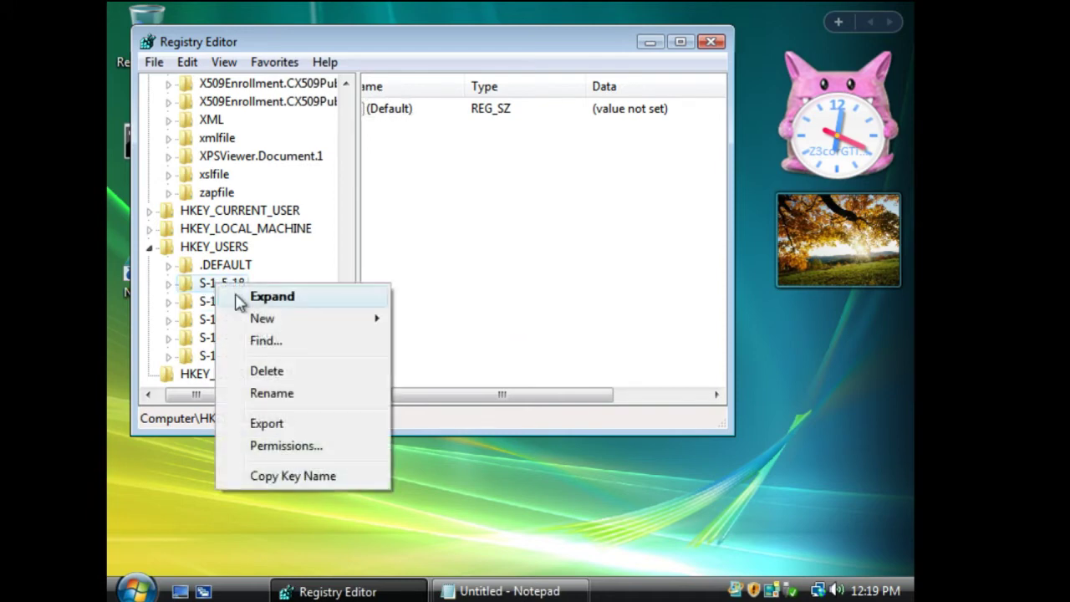
click(263, 372)
click(594, 291)
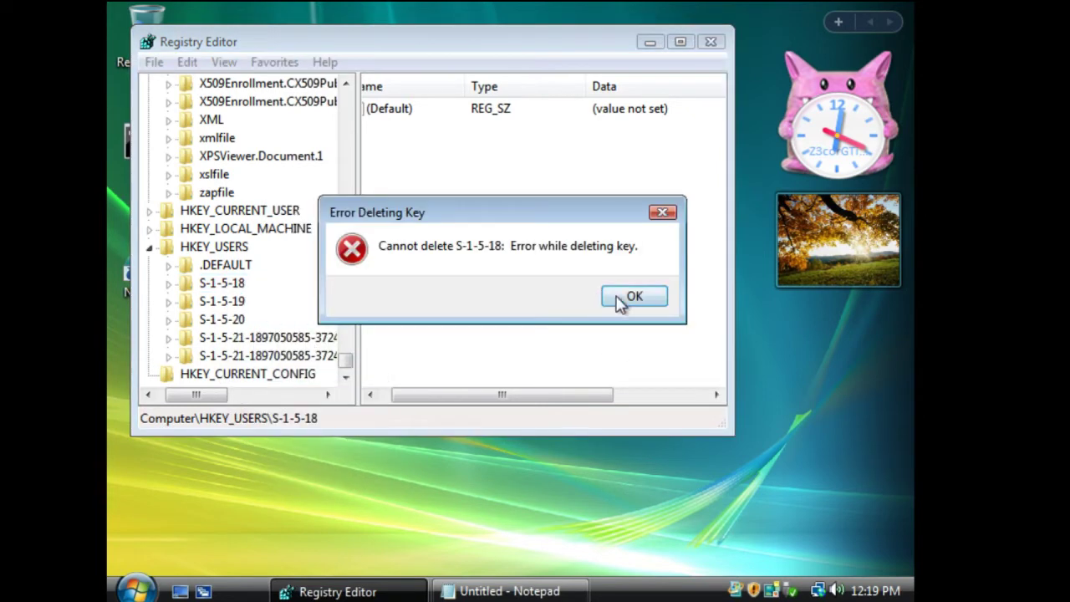
click(629, 297)
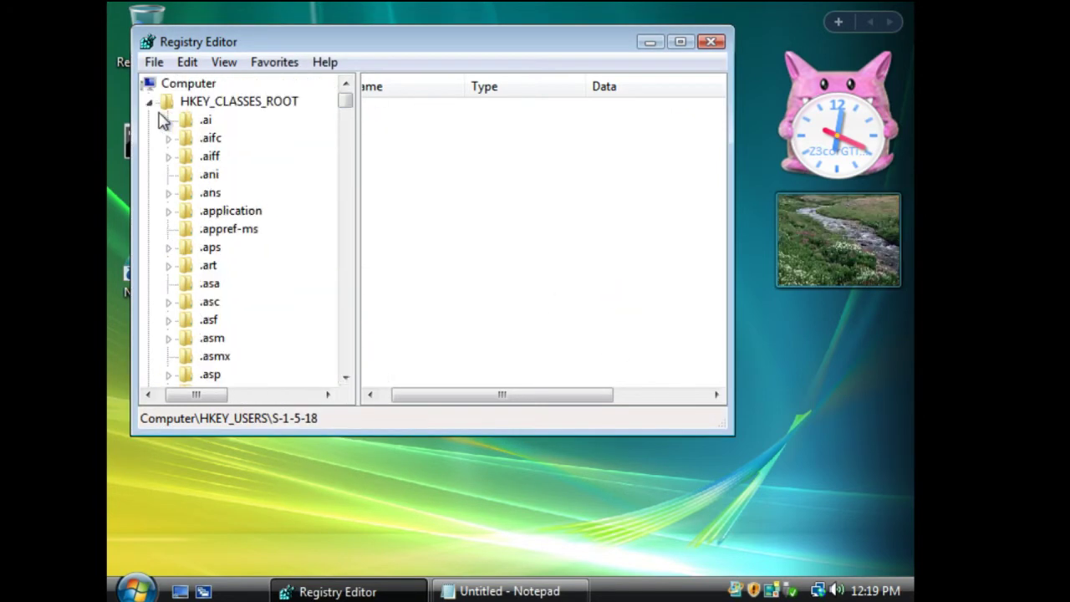
Step: Try to delete the first S-1-5-21 user key, ending in -1000, under HKEY_USERS
right_click(316, 254)
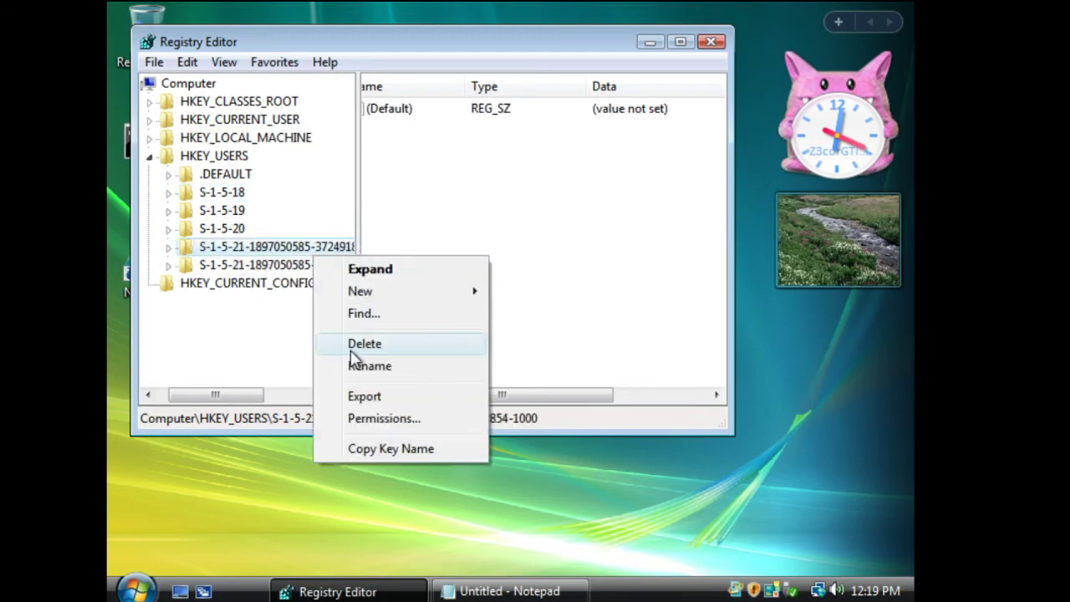
click(365, 344)
click(643, 303)
key(Return)
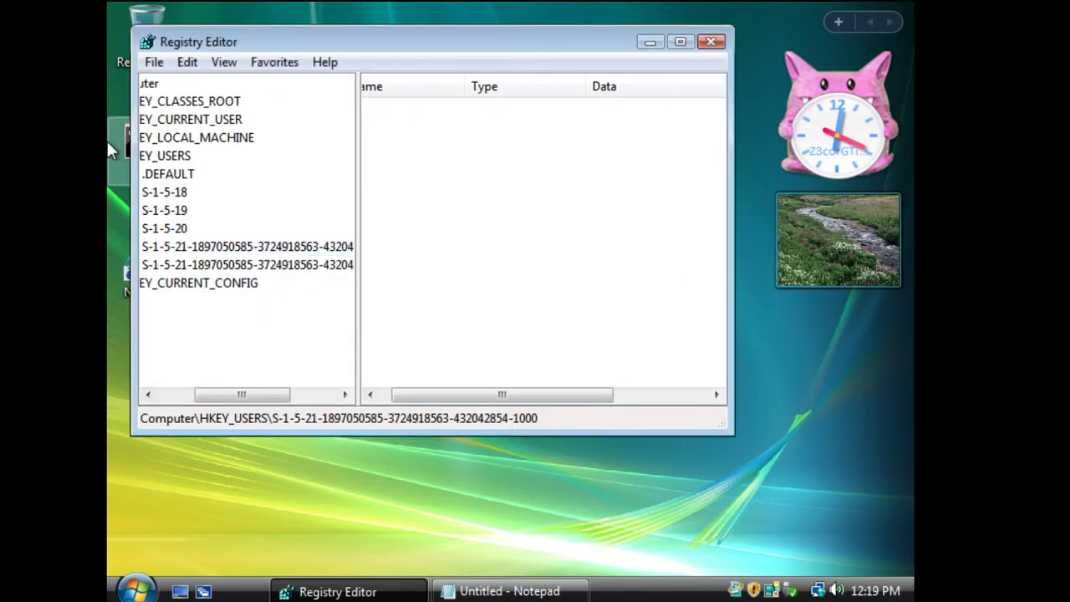
Step: Collapse HKEY_USERS and try to delete the HARDWARE key with its subkeys under HKEY_LOCAL_MACHINE
click(171, 394)
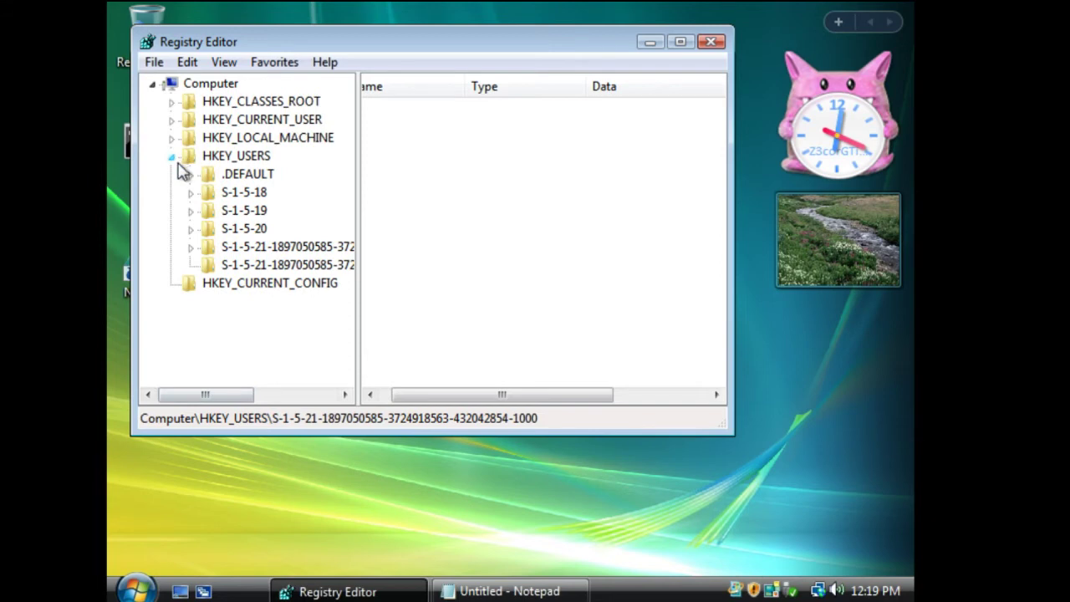
click(234, 155)
click(171, 157)
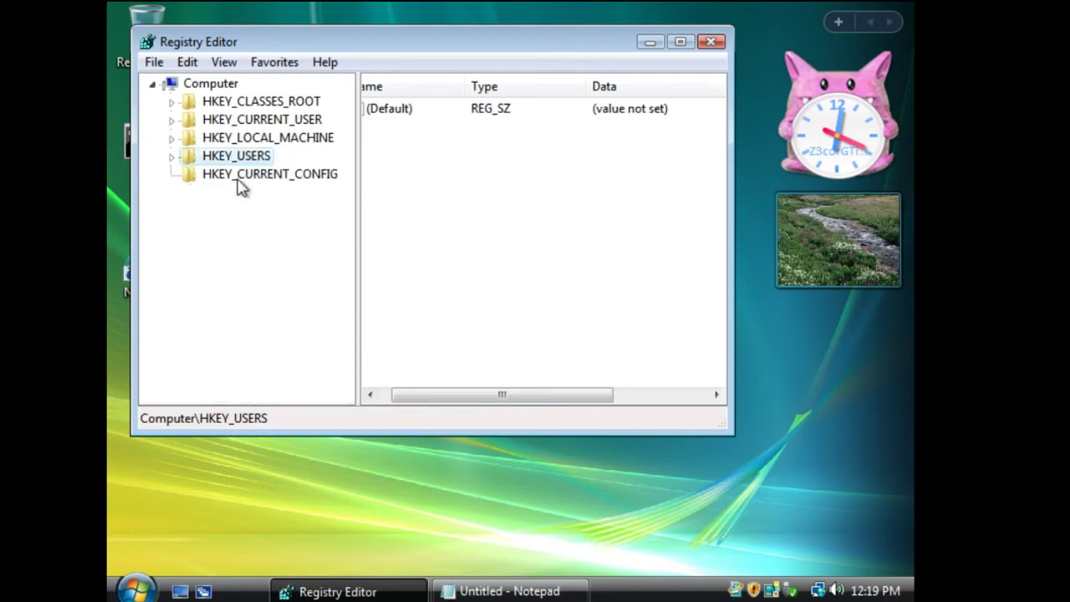
click(171, 138)
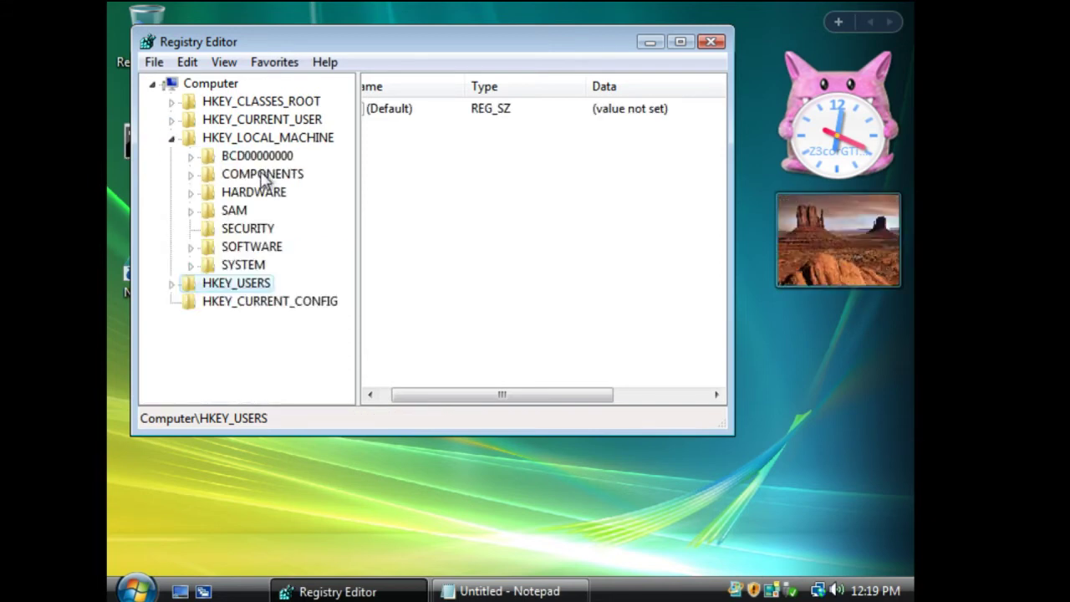
right_click(261, 192)
click(318, 274)
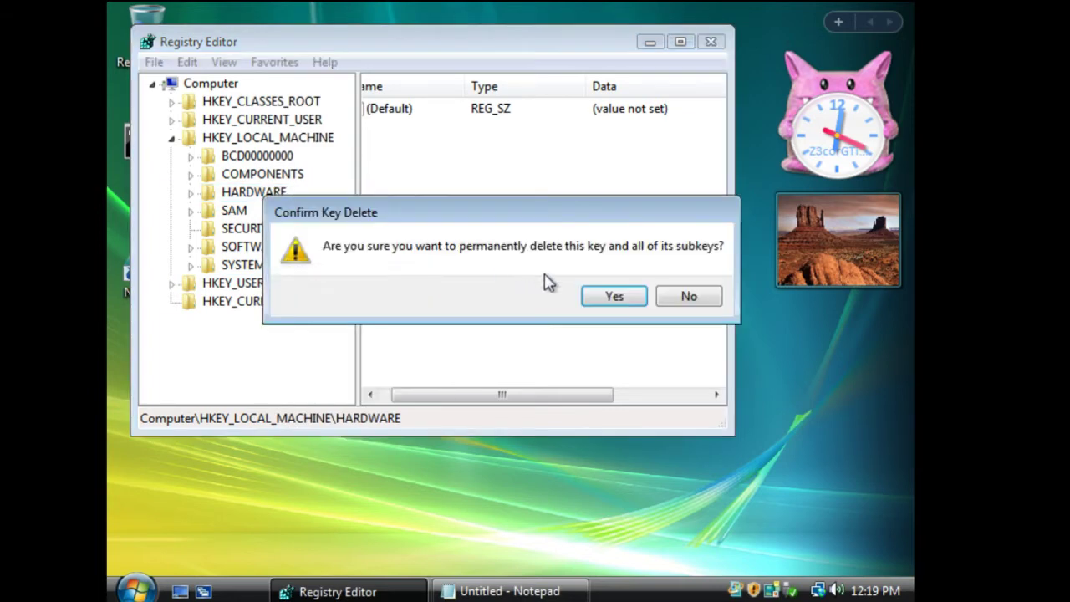
click(602, 298)
click(621, 299)
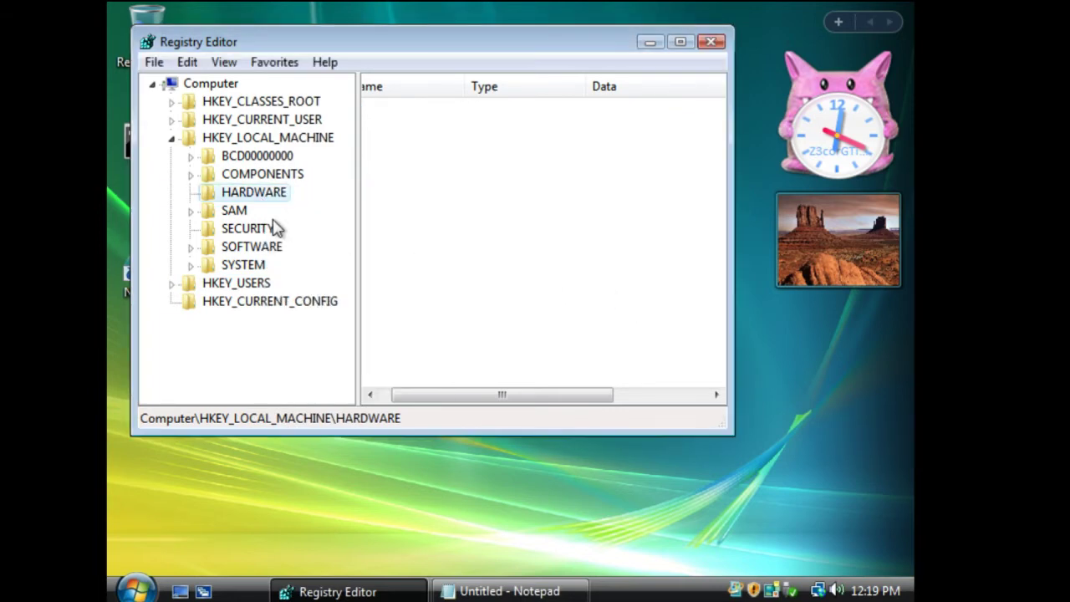
Step: Try to delete the SYSTEM key and all its subkeys under HKEY_LOCAL_MACHINE
right_click(251, 265)
click(321, 348)
click(606, 296)
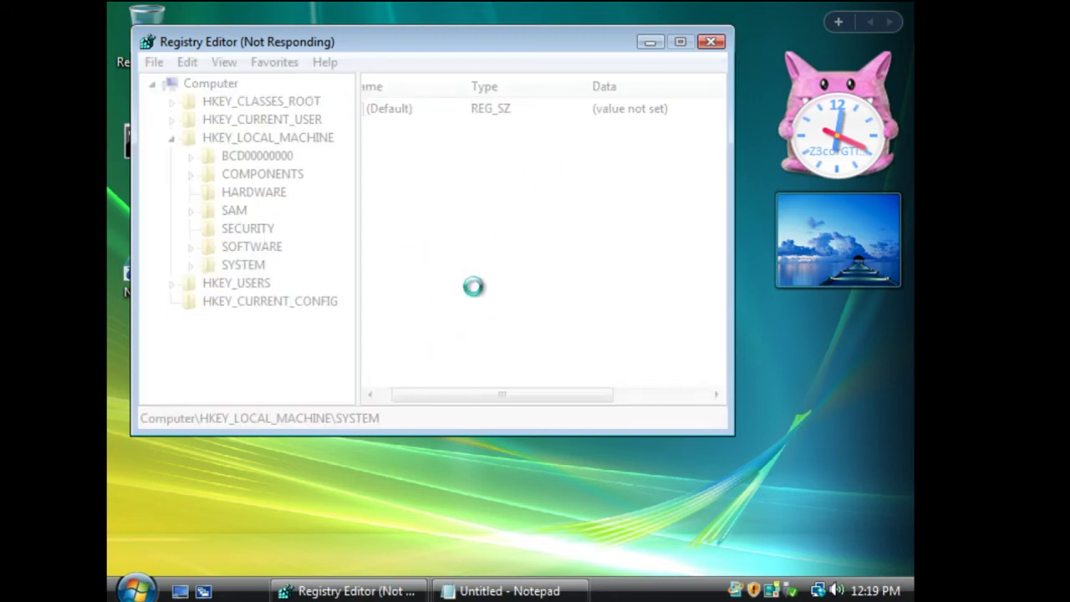
Step: Switch to Notepad, replace its text with "lol." and minimize it
click(510, 591)
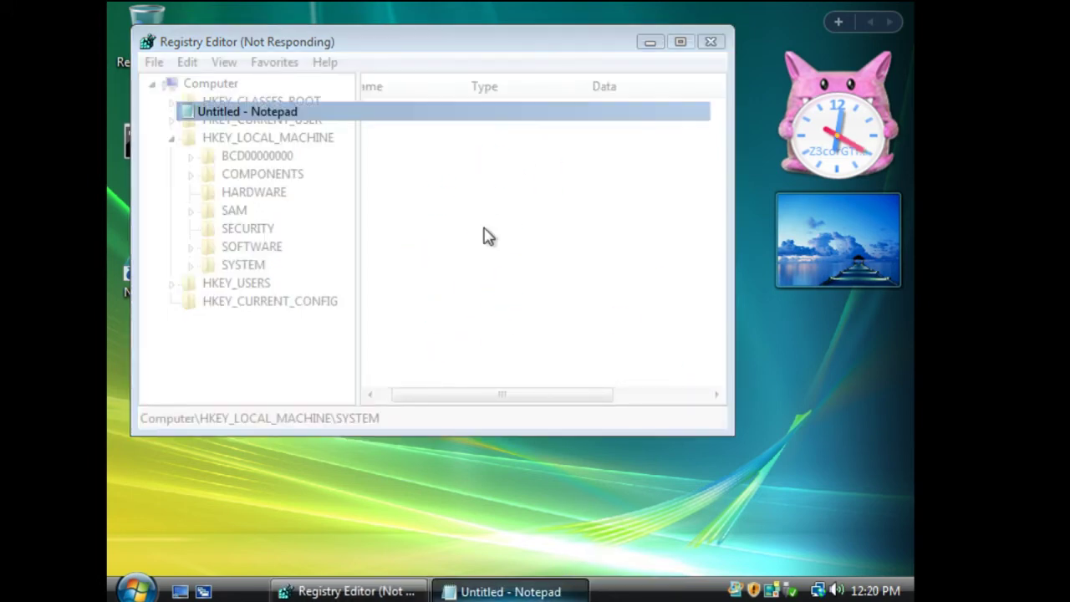
drag(502, 82, 114, 111)
key(BackSpace)
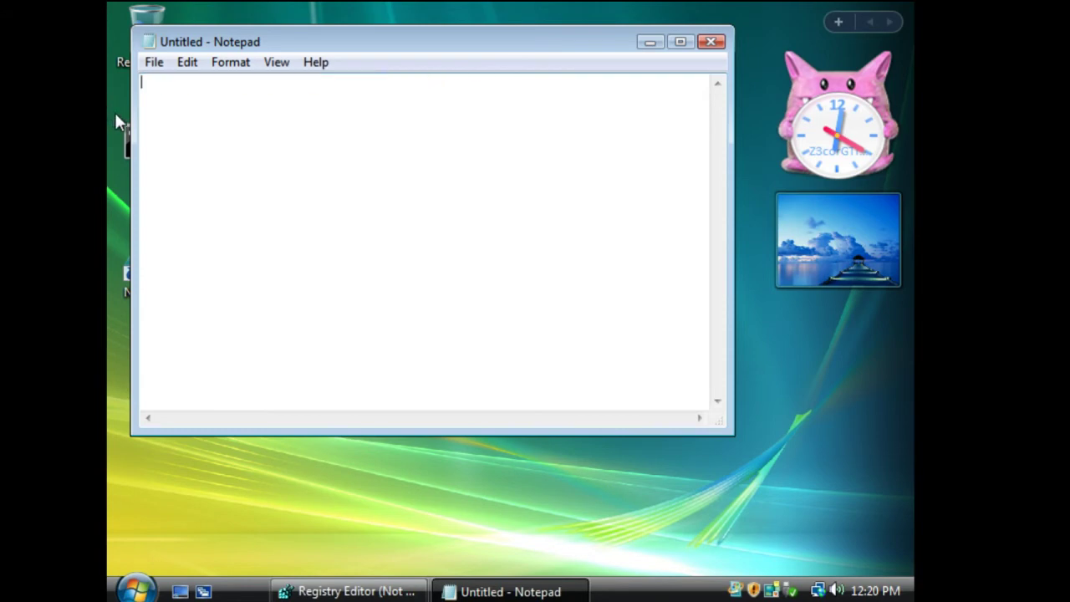
text(lol.)
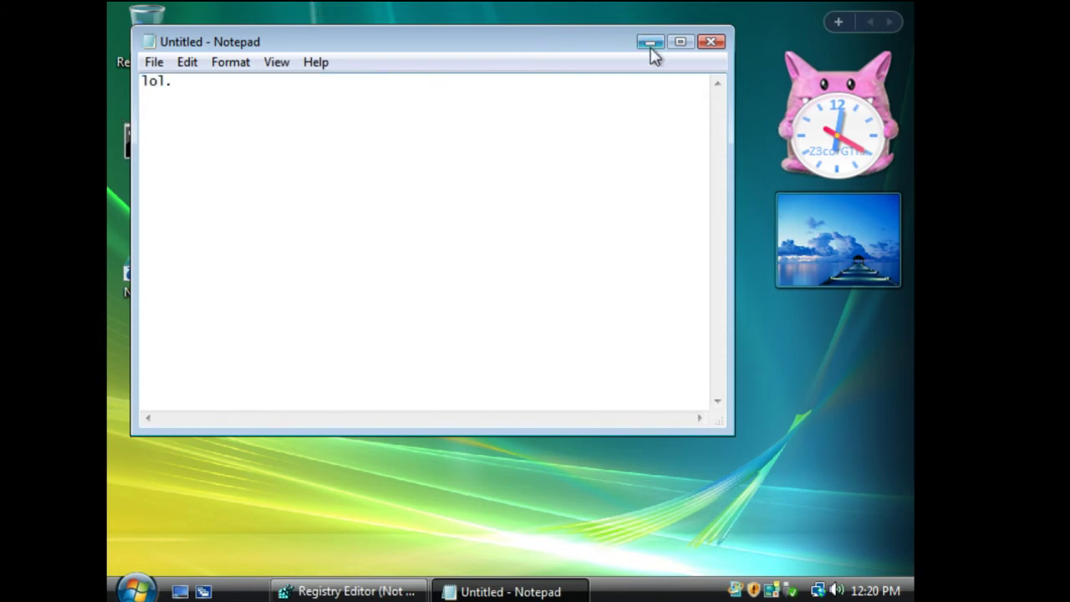
click(650, 43)
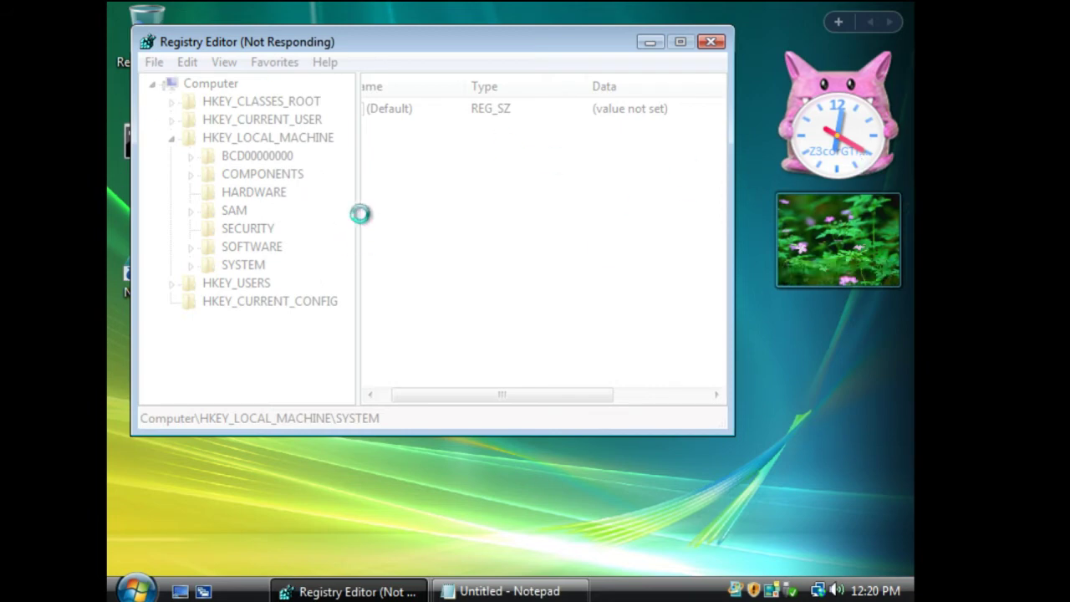
Step: Restart Windows, discarding the unsaved Notepad document
click(136, 588)
click(492, 563)
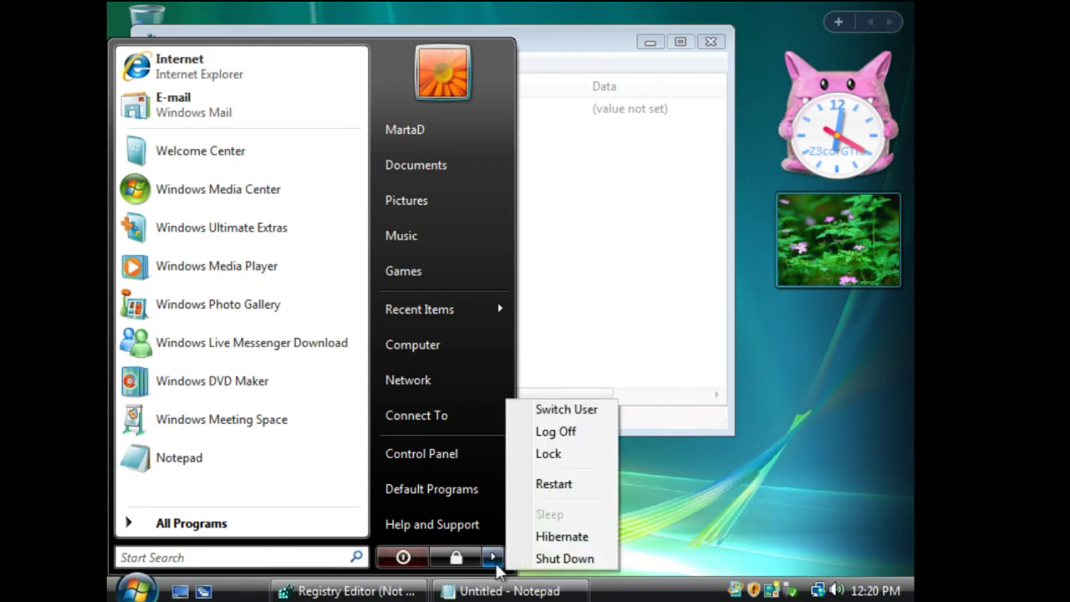
click(584, 485)
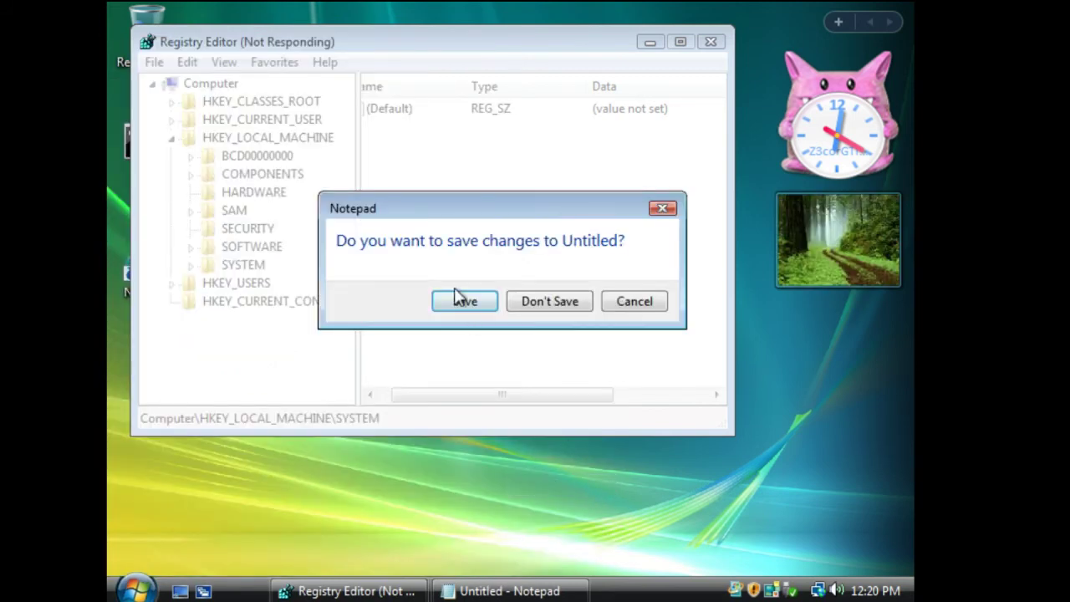
click(549, 306)
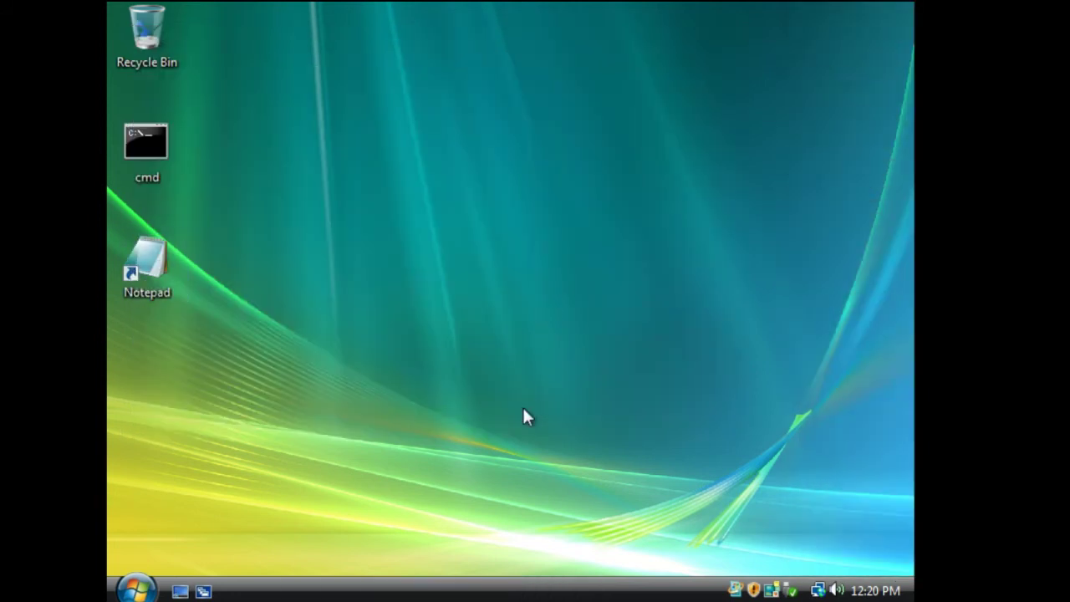